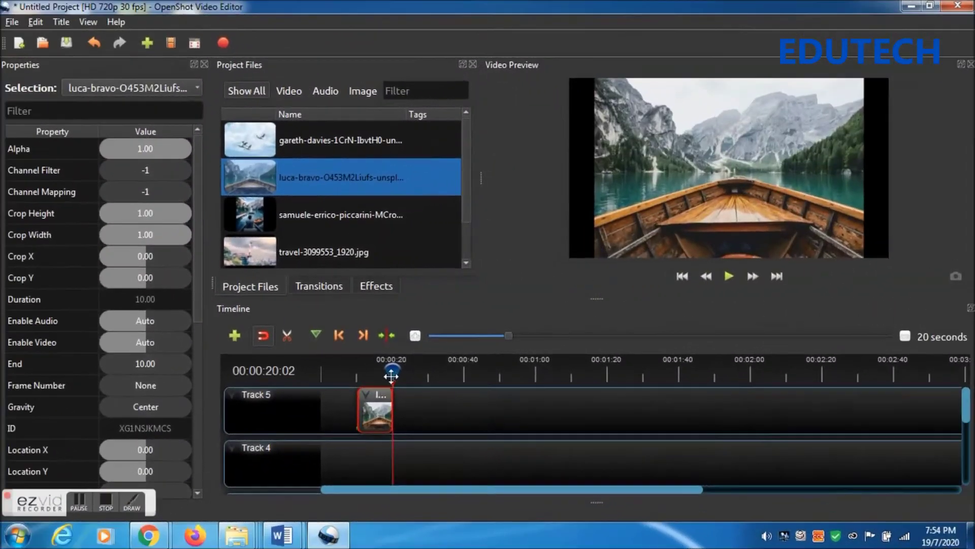
Scrub the playhead back across the end of the boat clip on Track 5.
{"action": "left_click_drag", "start_coordinate": [392, 375], "coordinate": [353, 368]}
Add the plane, third and travel-3099553_1920.jpg photos from Project Files to Track 5.
{"action": "left_click", "coordinate": [682, 277]}
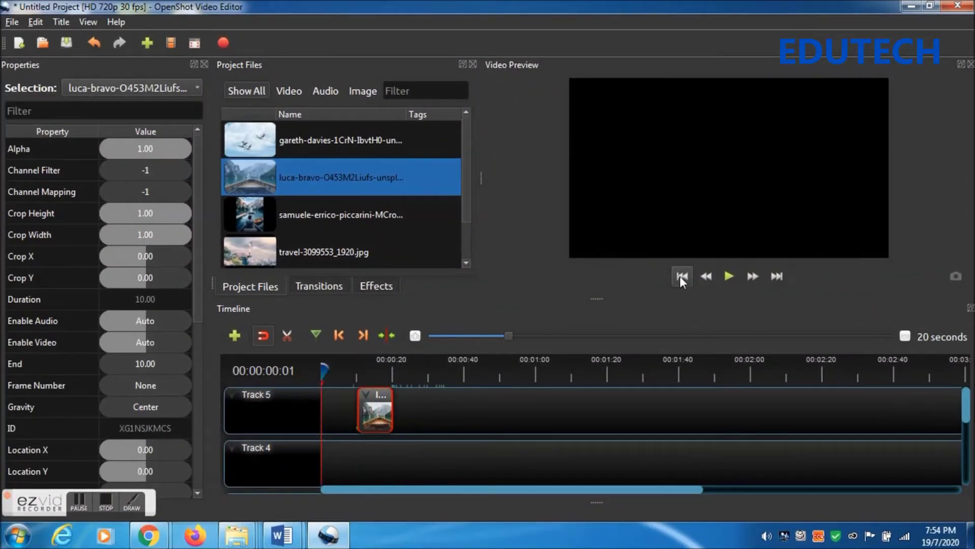
{"action": "left_click_drag", "start_coordinate": [266, 146], "coordinate": [430, 381]}
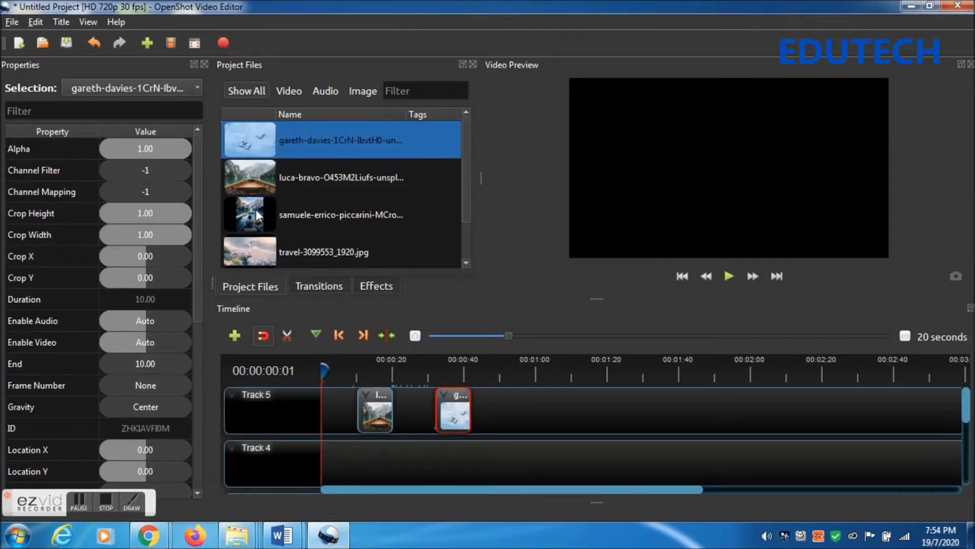
{"action": "left_click_drag", "start_coordinate": [255, 209], "coordinate": [546, 406]}
{"action": "left_click_drag", "start_coordinate": [262, 251], "coordinate": [631, 408]}
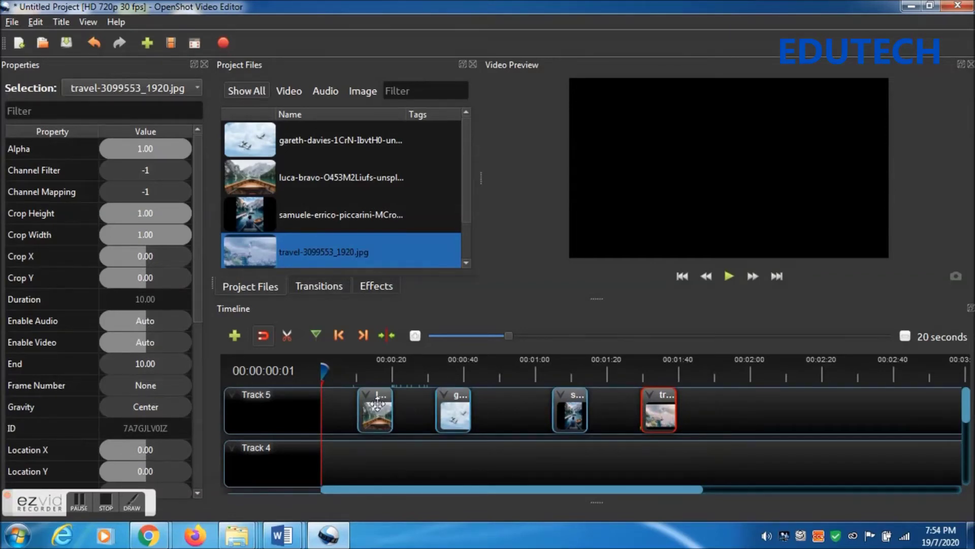
Reorder Track 5 as travel, luca-bravo, samuele-errico, gareth-davies, and select the travel clip.
{"action": "left_click_drag", "start_coordinate": [376, 411], "coordinate": [391, 411]}
{"action": "left_click_drag", "start_coordinate": [660, 415], "coordinate": [340, 416]}
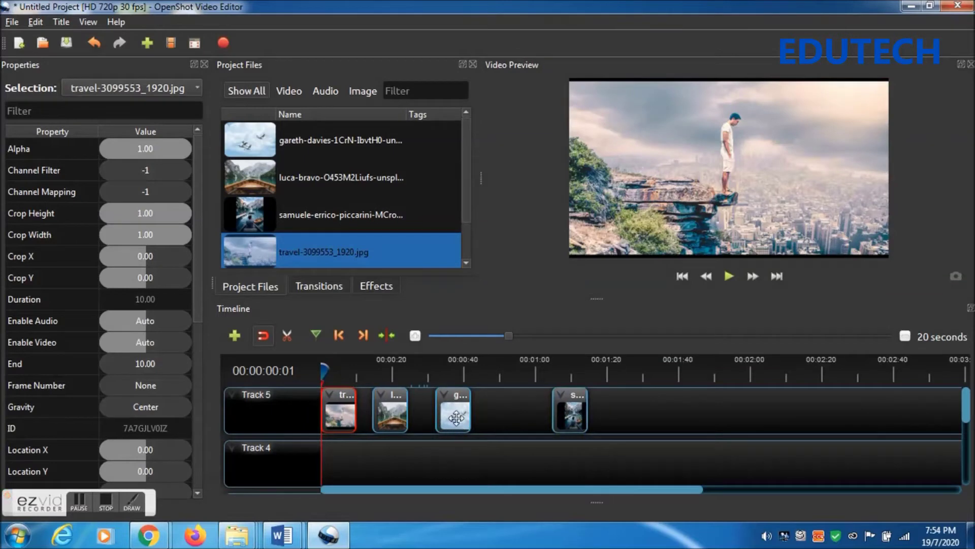
{"action": "left_click_drag", "start_coordinate": [461, 403], "coordinate": [640, 400]}
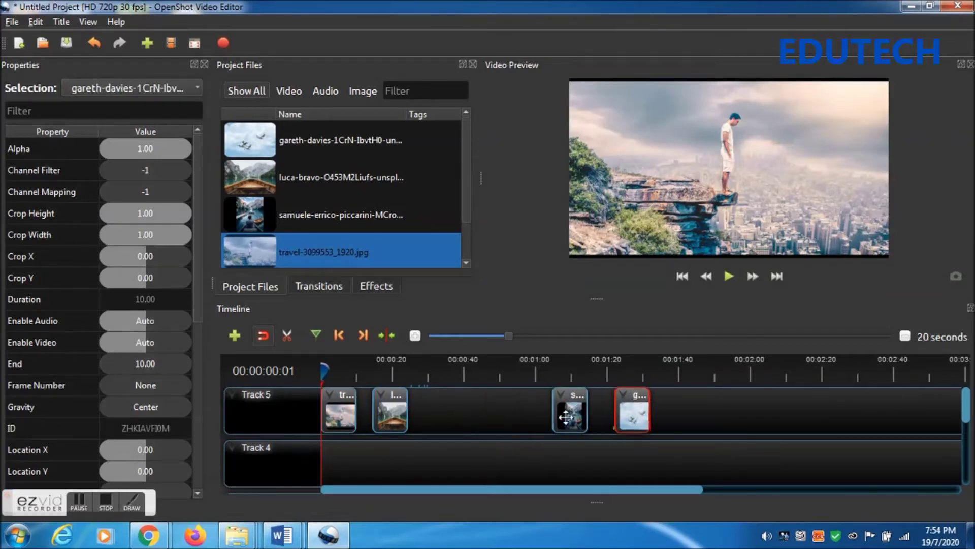
{"action": "left_click_drag", "start_coordinate": [571, 406], "coordinate": [505, 406]}
{"action": "left_click_drag", "start_coordinate": [397, 405], "coordinate": [417, 403]}
{"action": "left_click_drag", "start_coordinate": [616, 412], "coordinate": [568, 412]}
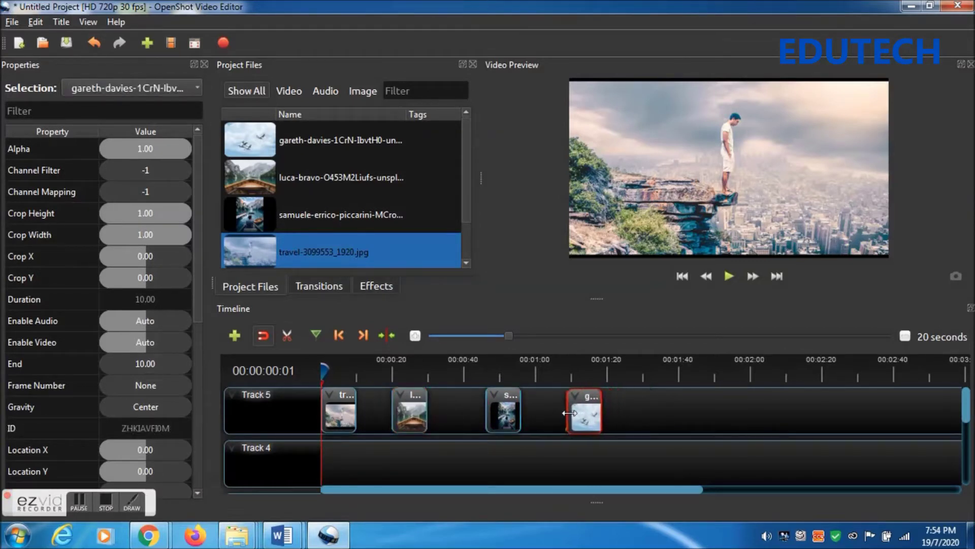
{"action": "left_click", "coordinate": [347, 405]}
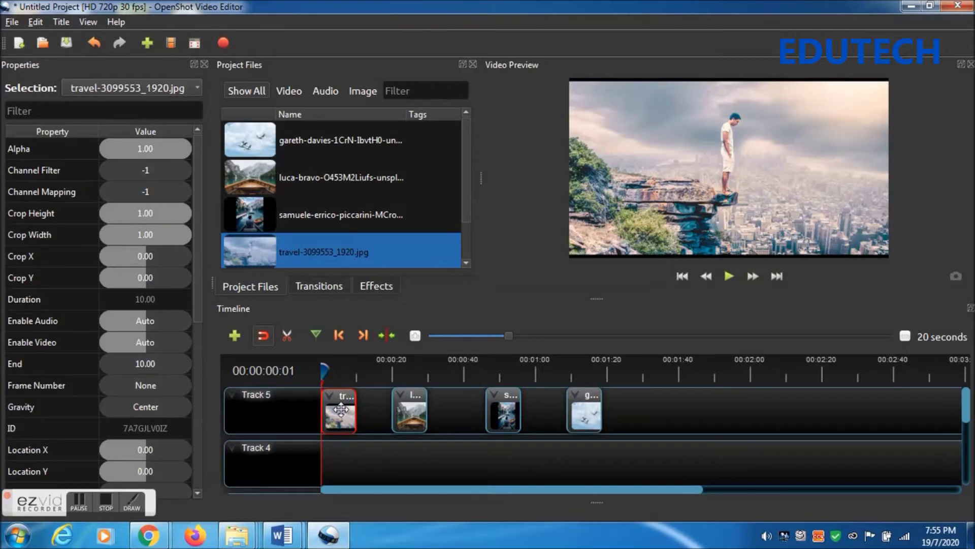
Put the travel clip in transform mode and show its properties.
{"action": "right_click", "coordinate": [341, 410]}
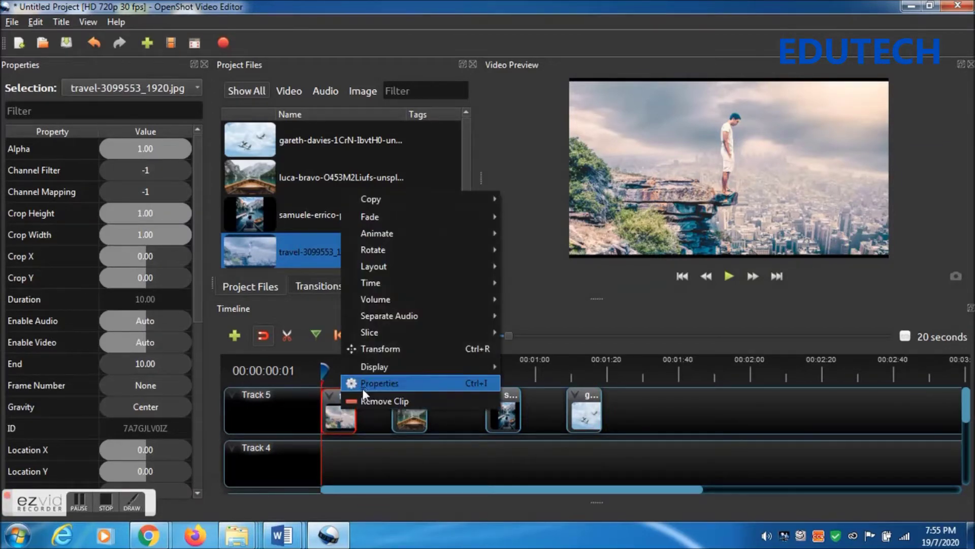
{"action": "left_click", "coordinate": [377, 348]}
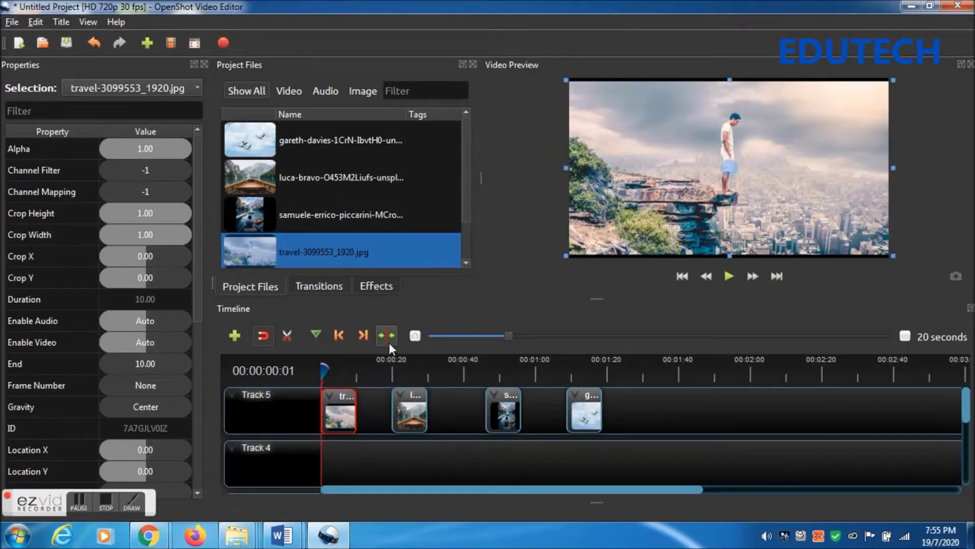
{"action": "right_click", "coordinate": [341, 409]}
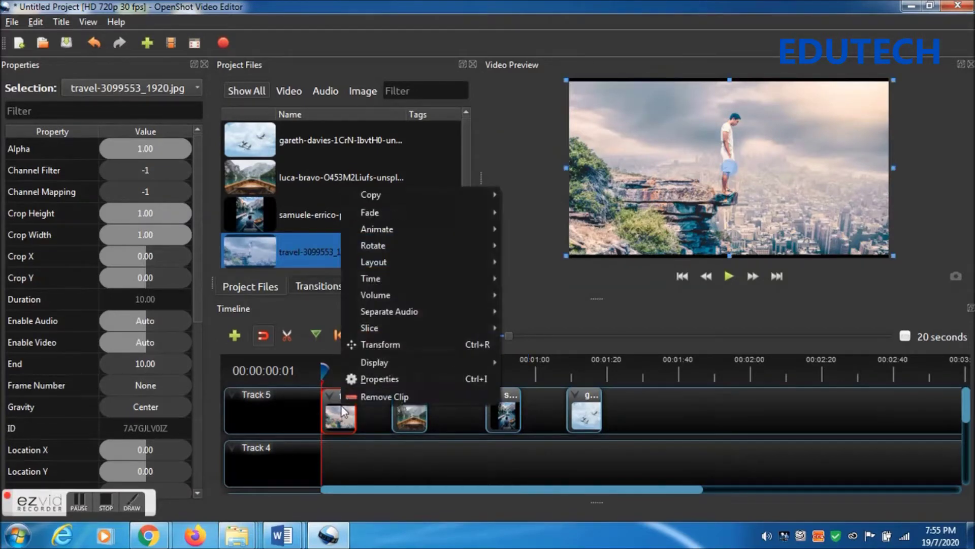
{"action": "left_click", "coordinate": [383, 379]}
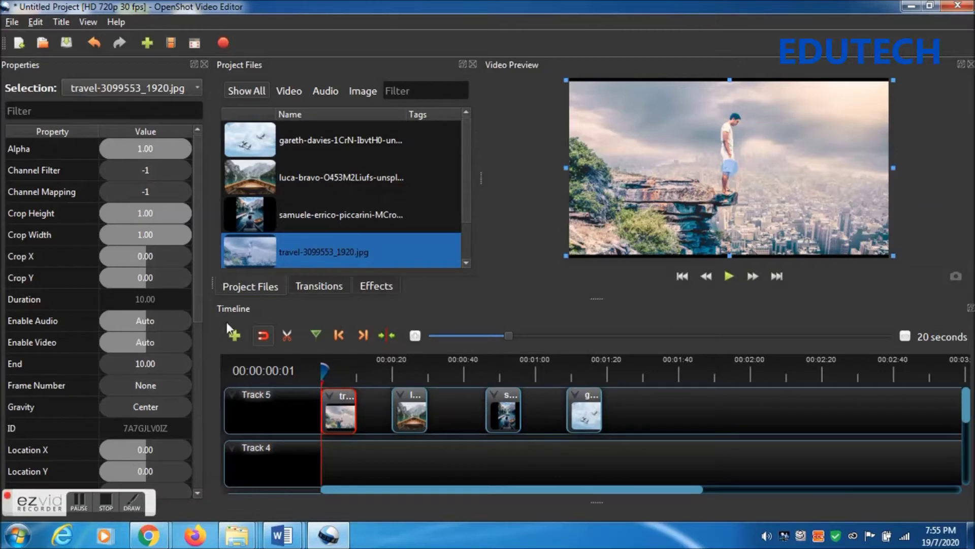
{"action": "left_click_drag", "start_coordinate": [197, 281], "coordinate": [192, 387]}
Set the travel clip's Scale X and Scale Y to 2.50.
{"action": "double_click", "coordinate": [172, 368]}
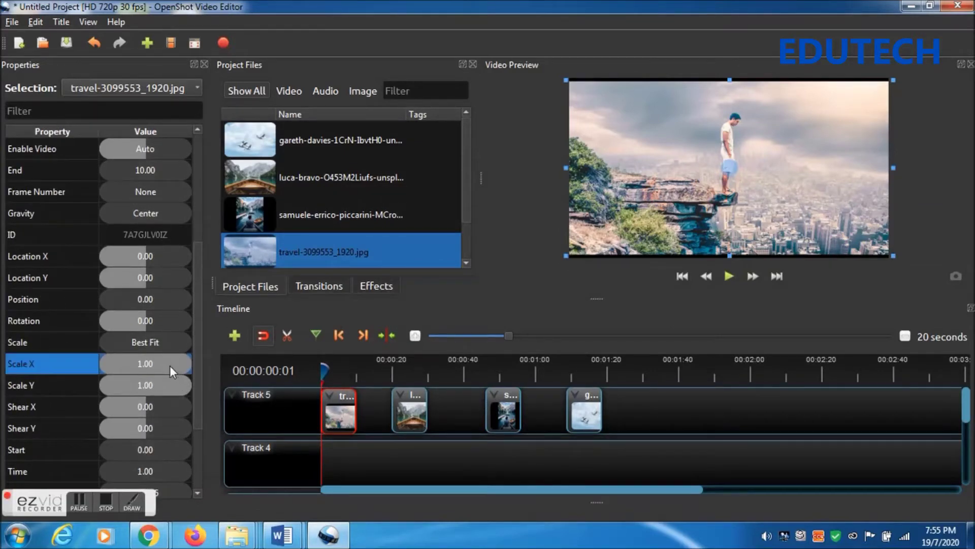
{"action": "type", "text": "2.50"}
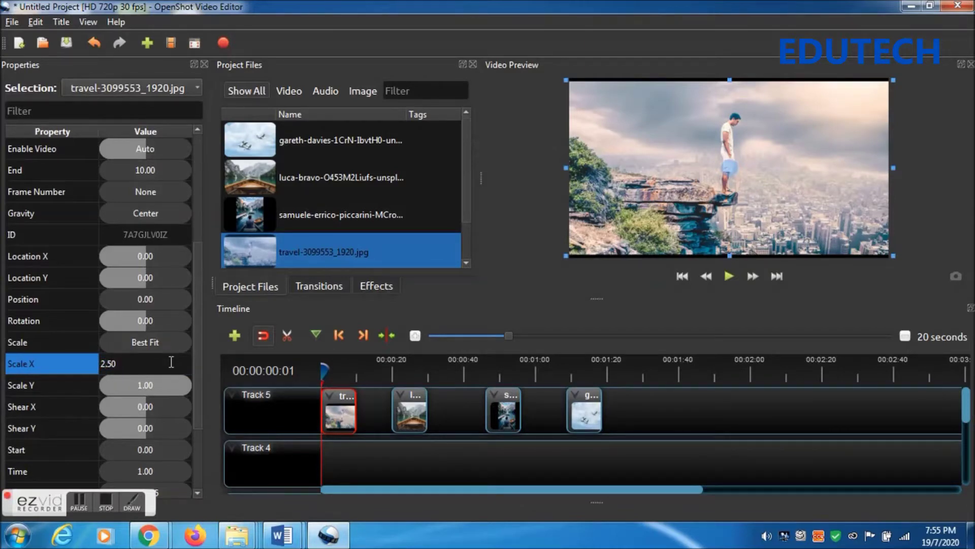
{"action": "key", "text": "Return"}
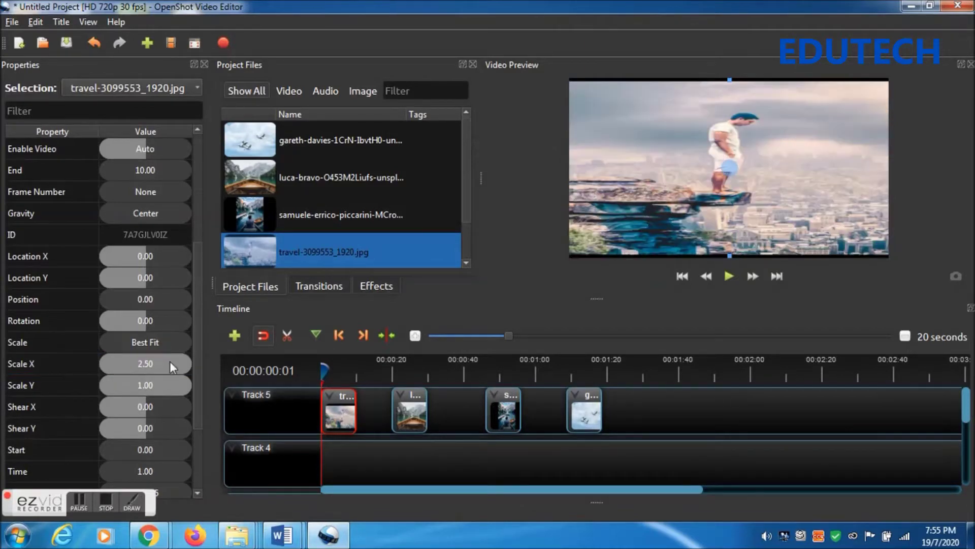
{"action": "double_click", "coordinate": [162, 388]}
{"action": "type", "text": "2.50"}
{"action": "key", "text": "Return"}
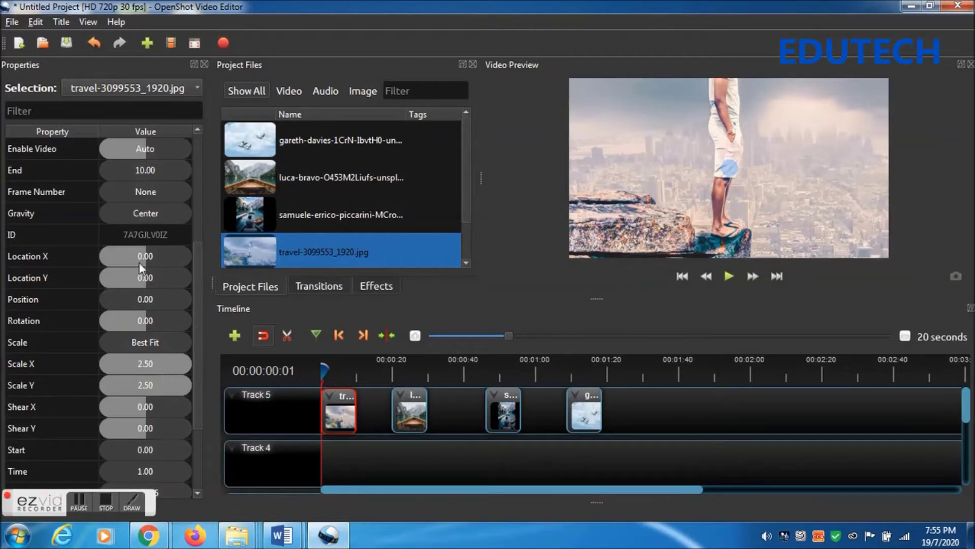
Try Location X values 0.30 and 0.10, and set Location Y to 0.10.
{"action": "left_click", "coordinate": [166, 253]}
{"action": "double_click", "coordinate": [167, 254]}
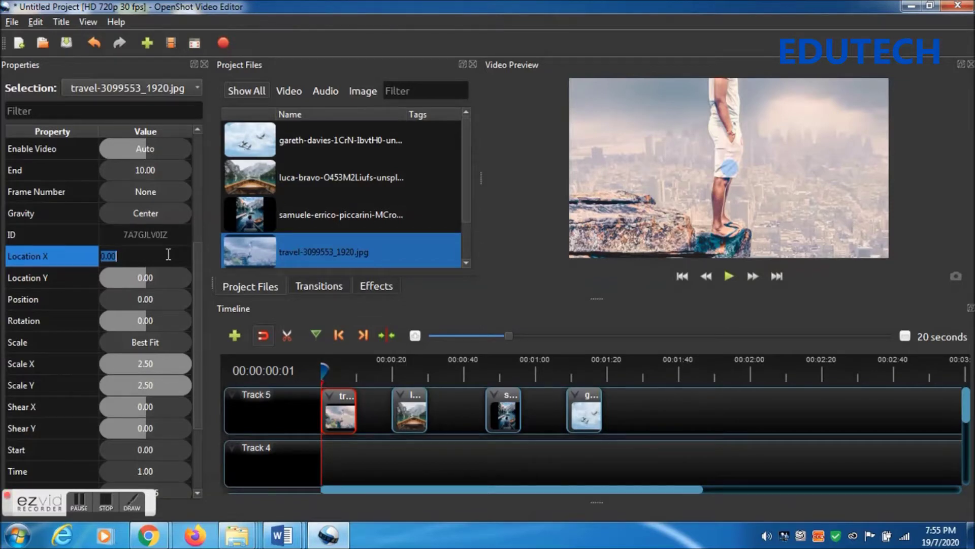
{"action": "type", "text": "0.30"}
{"action": "key", "text": "Return"}
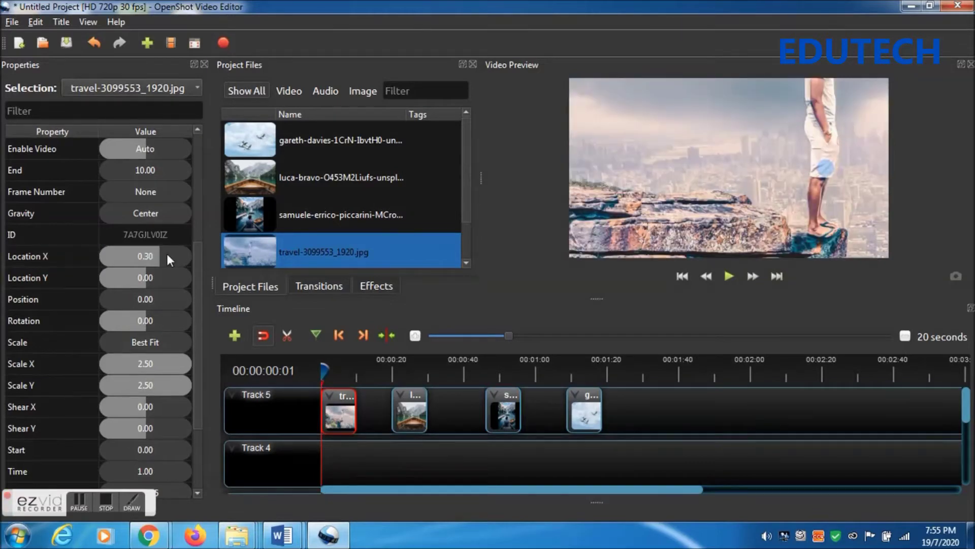
{"action": "double_click", "coordinate": [180, 251]}
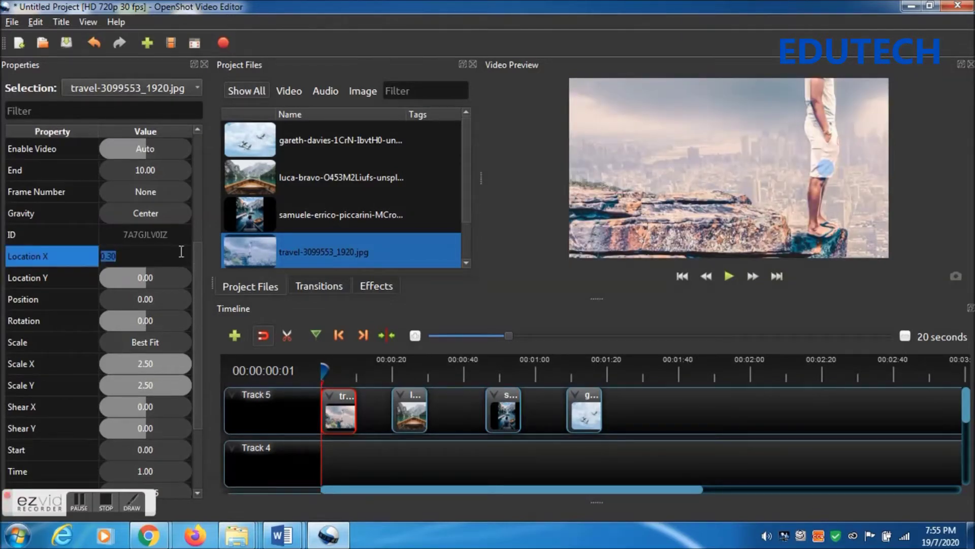
{"action": "type", "text": "0.10"}
{"action": "key", "text": "Return"}
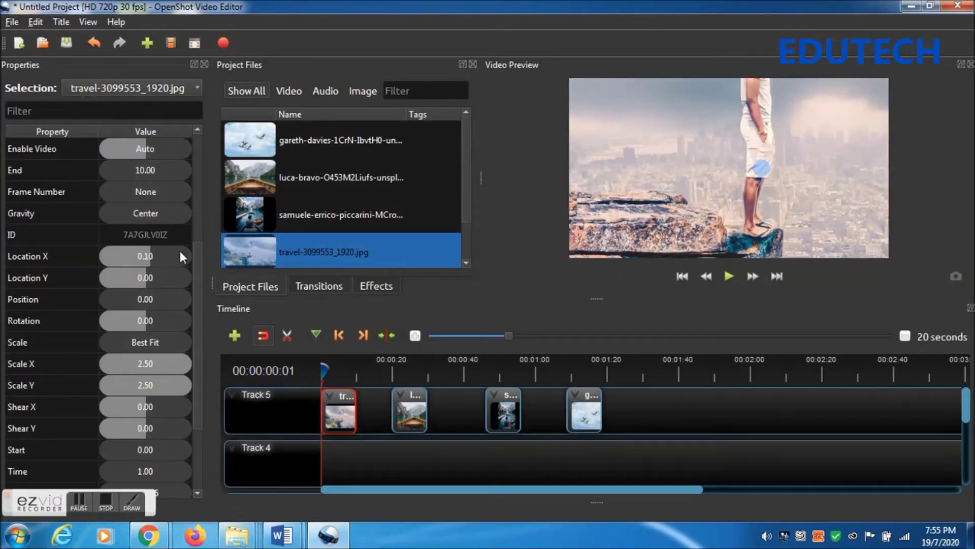
{"action": "double_click", "coordinate": [165, 278]}
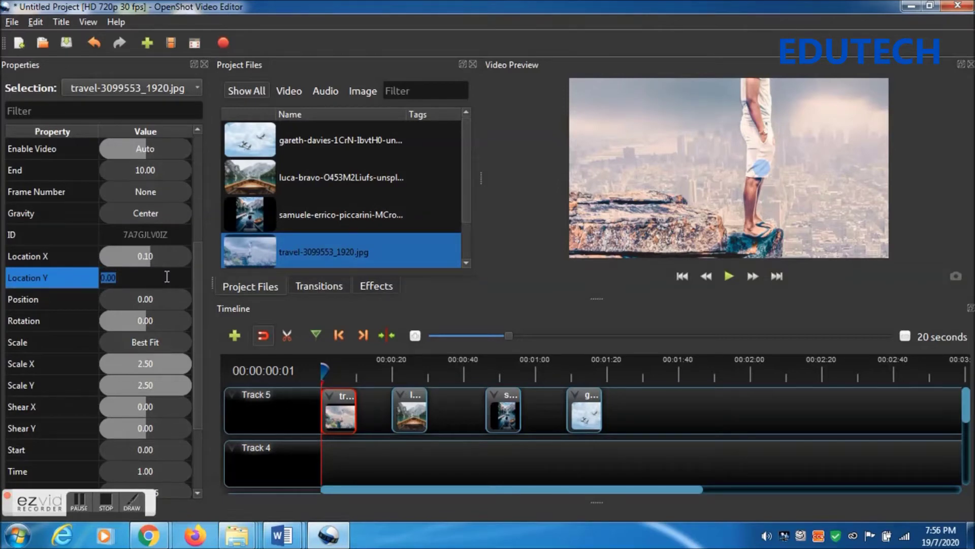
{"action": "type", "text": "0.10"}
{"action": "key", "text": "Return"}
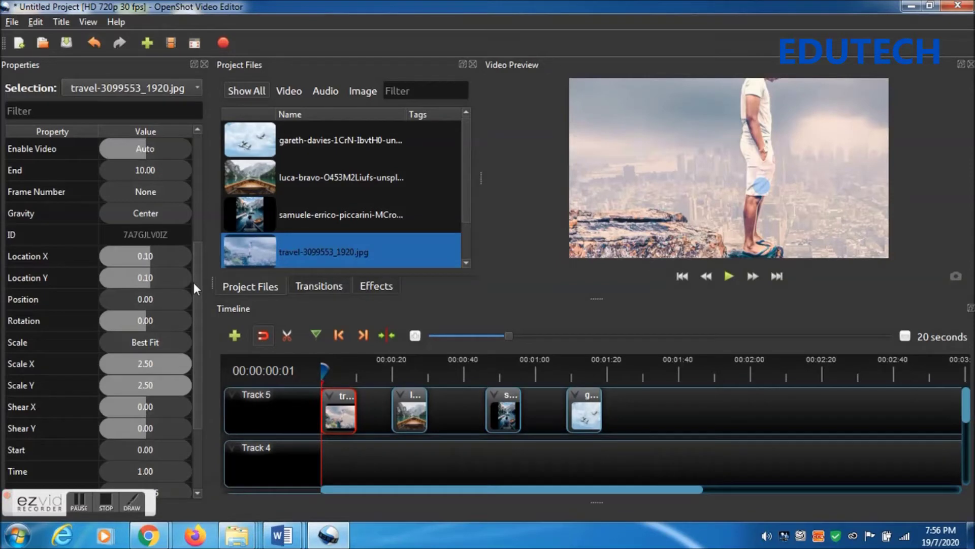
Adjust the travel clip's Location X to 0.05, then settle on -0.05.
{"action": "double_click", "coordinate": [163, 257]}
{"action": "type", "text": "0.05"}
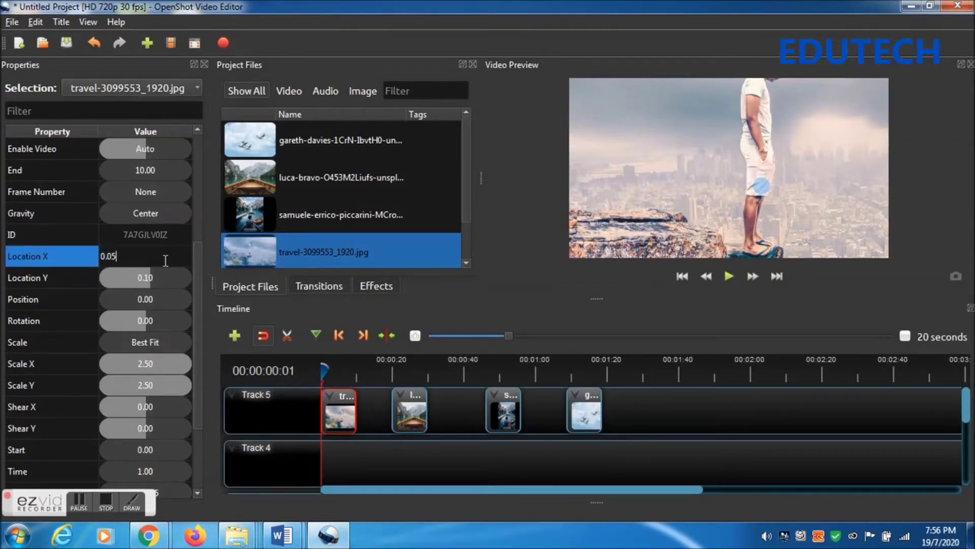
{"action": "key", "text": "Return"}
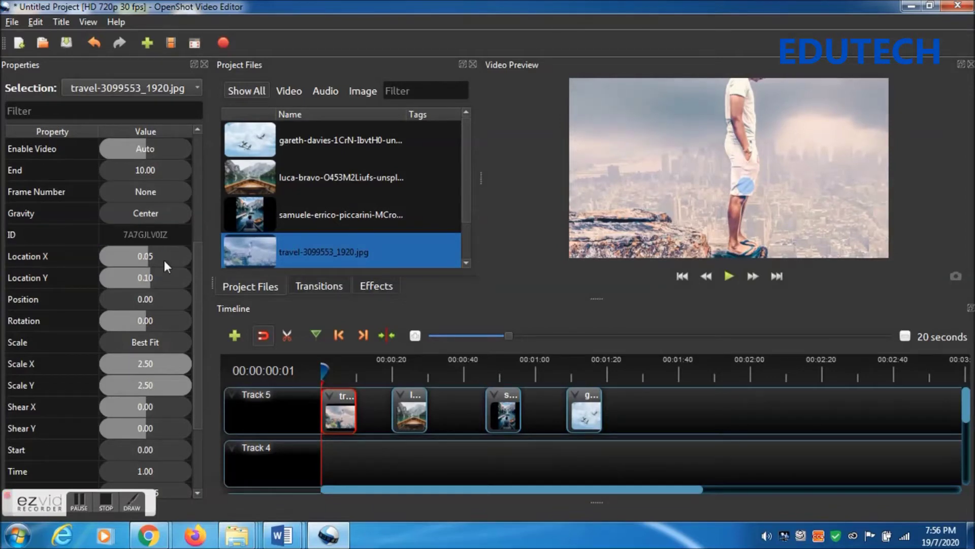
{"action": "double_click", "coordinate": [169, 256]}
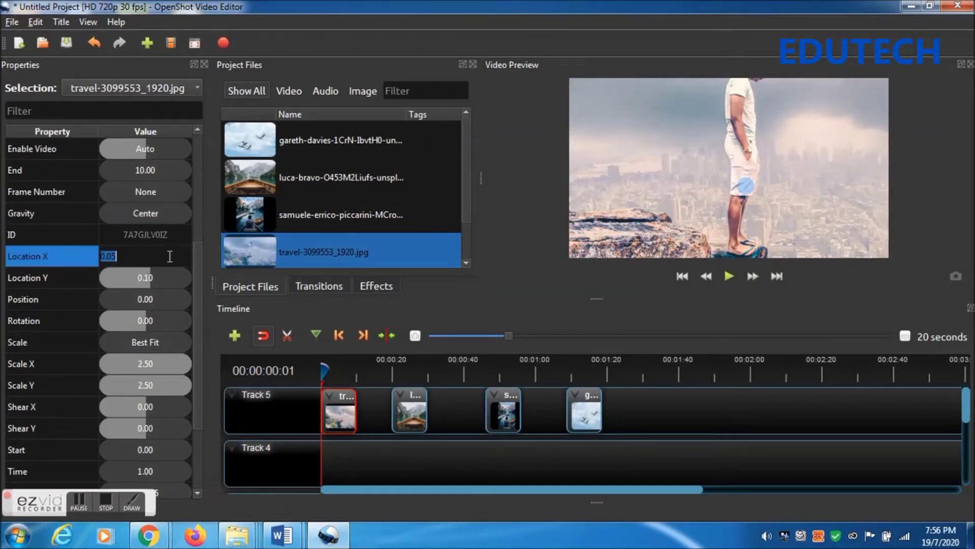
{"action": "type", "text": "-0.05"}
{"action": "key", "text": "Return"}
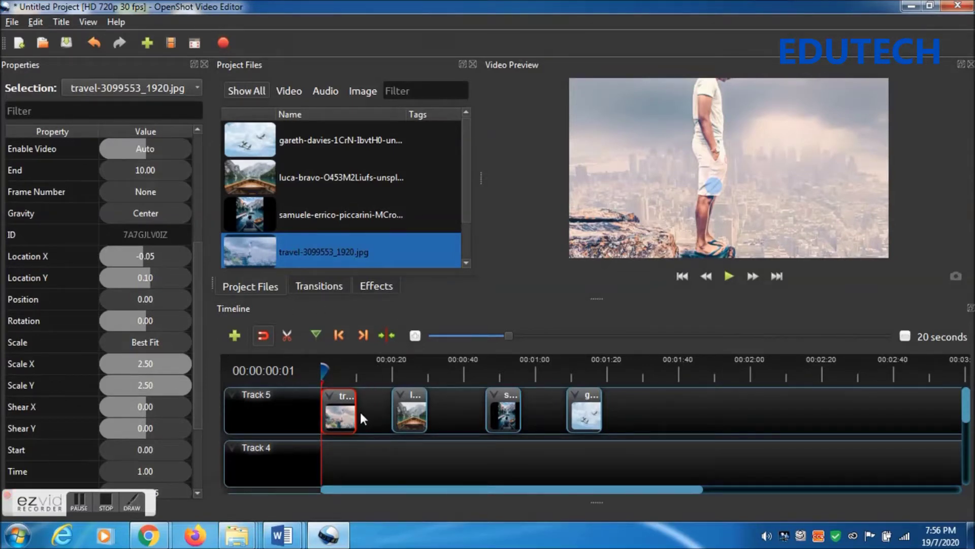
Jump to the end of the travel clip in transform mode with its properties shown.
{"action": "key", "text": "alt+Right"}
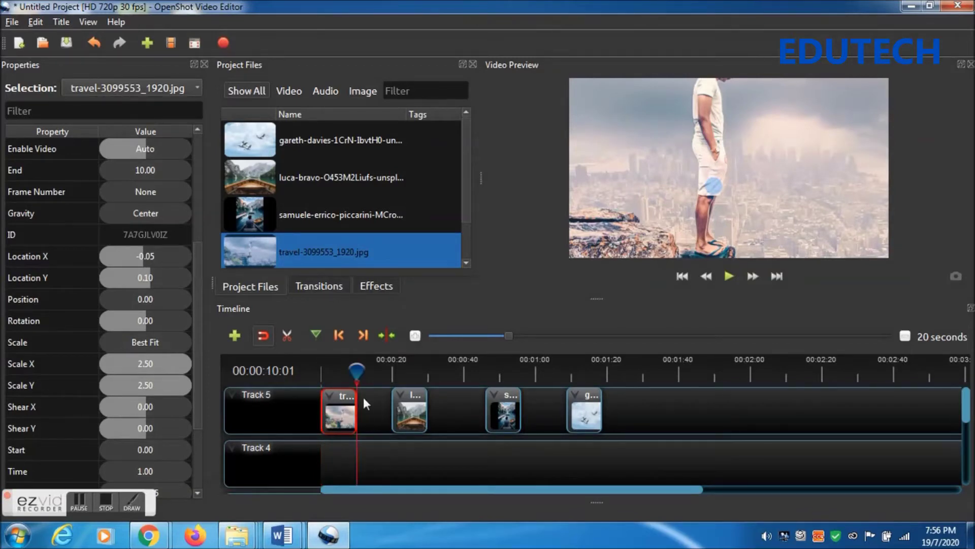
{"action": "right_click", "coordinate": [336, 412]}
{"action": "left_click", "coordinate": [379, 356]}
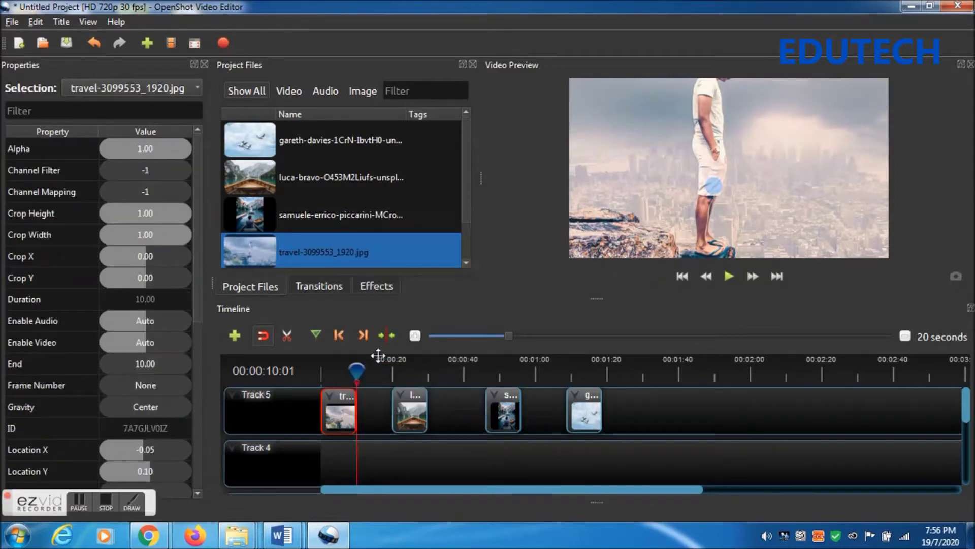
{"action": "right_click", "coordinate": [337, 417]}
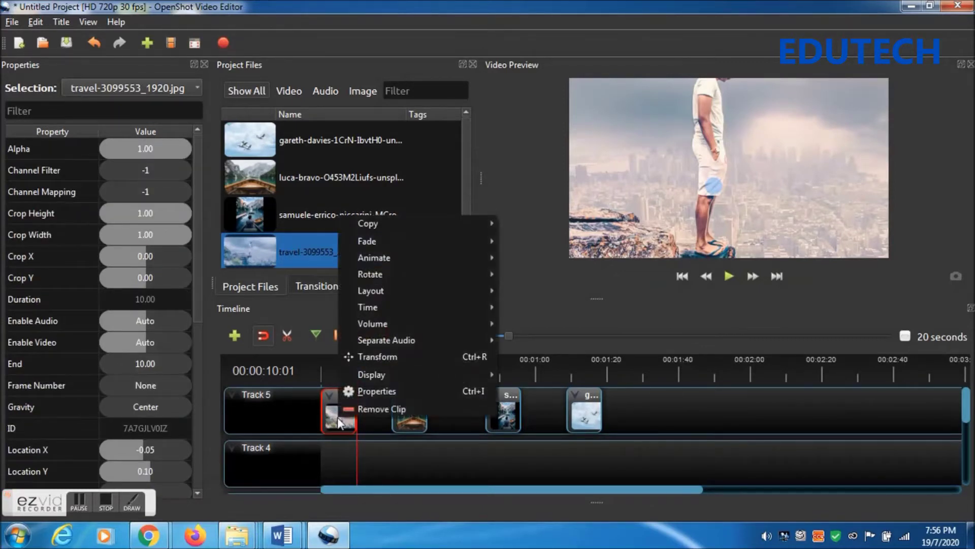
{"action": "left_click", "coordinate": [373, 392]}
{"action": "left_click_drag", "start_coordinate": [198, 293], "coordinate": [199, 395]}
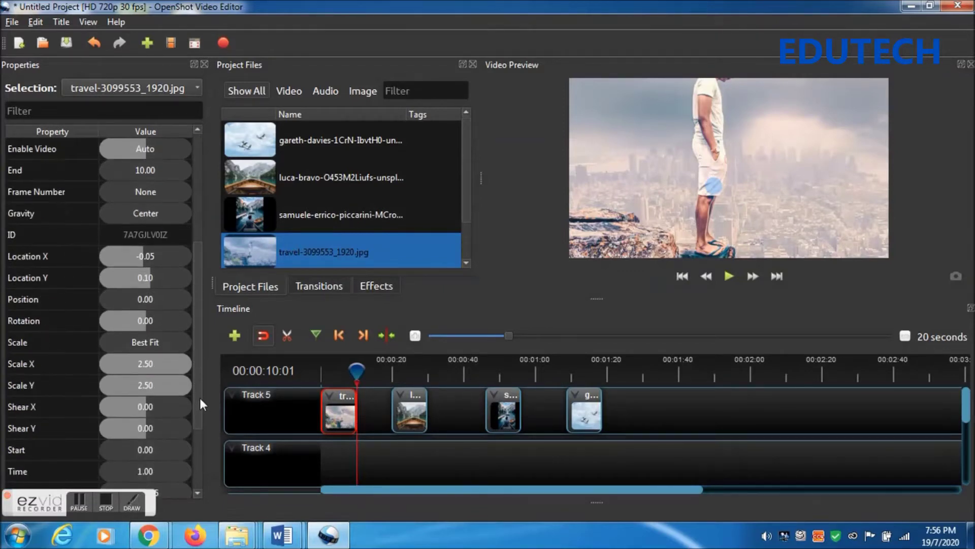
Keyframe the travel clip's Scale X and Scale Y at 1.20.
{"action": "left_click", "coordinate": [170, 359]}
{"action": "double_click", "coordinate": [169, 359]}
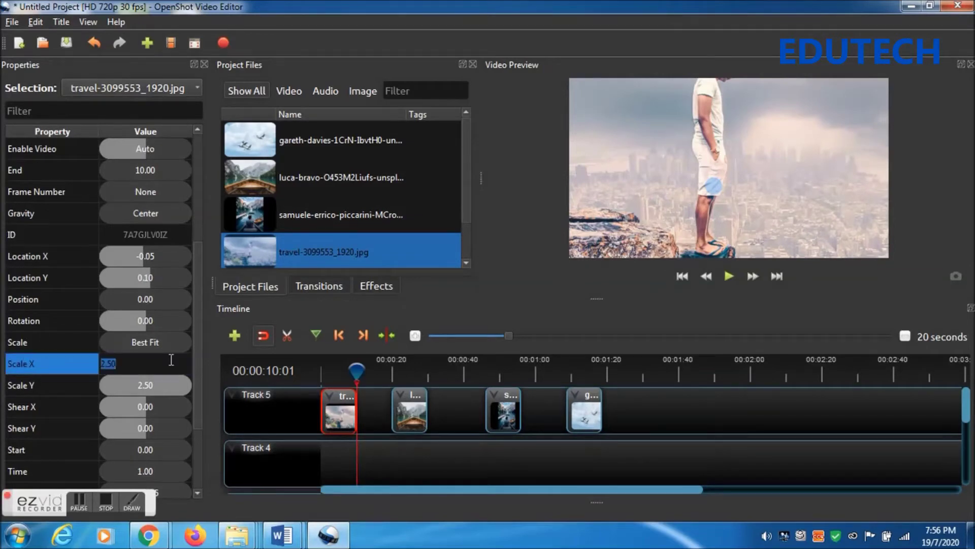
{"action": "type", "text": "1.20"}
{"action": "key", "text": "Return"}
{"action": "double_click", "coordinate": [166, 381]}
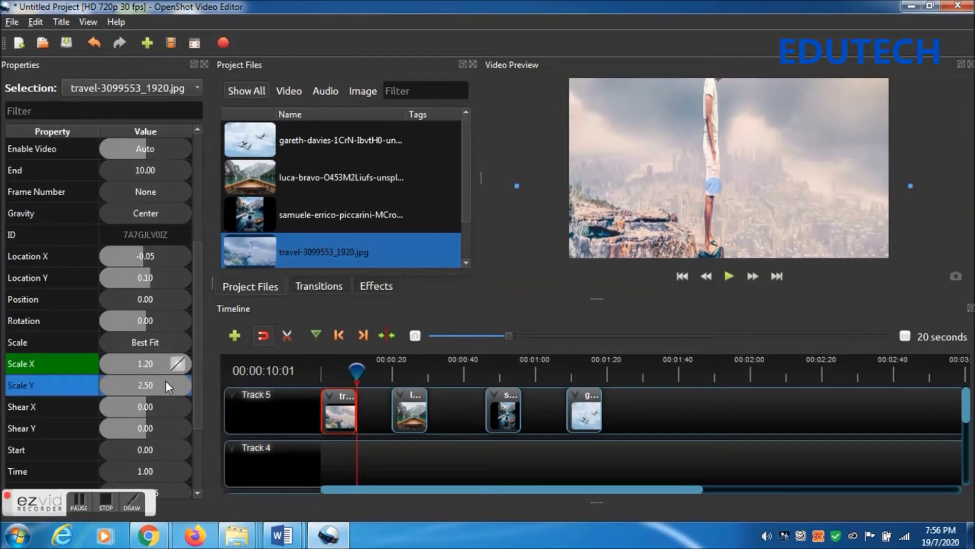
{"action": "type", "text": "1.20"}
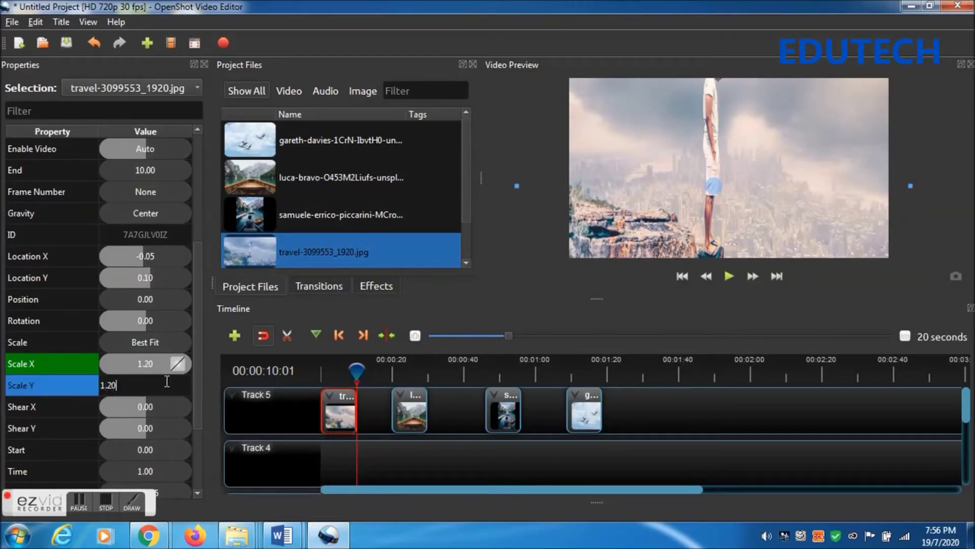
{"action": "key", "text": "Return"}
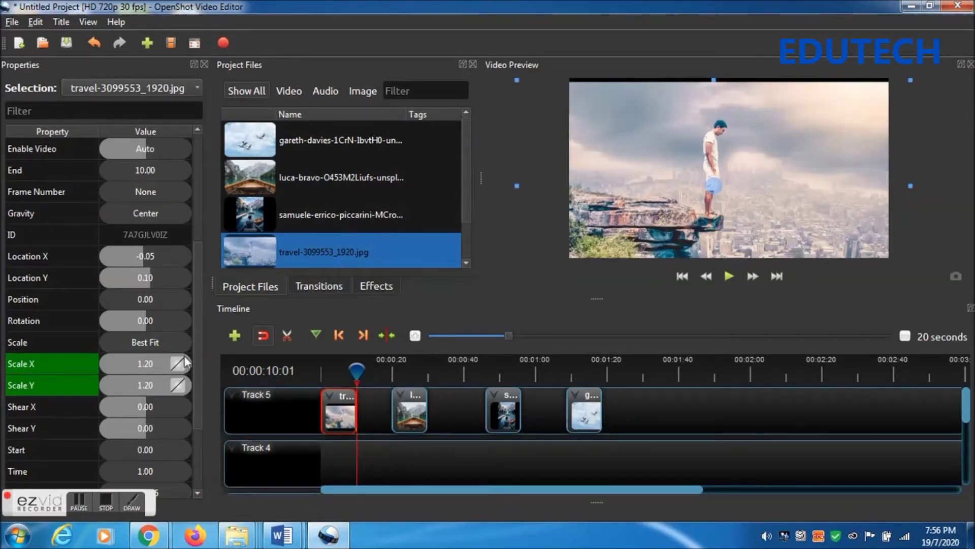
Keyframe the travel clip's Location X and Location Y at 0.00 to recentre it.
{"action": "left_click_drag", "start_coordinate": [199, 362], "coordinate": [196, 334]}
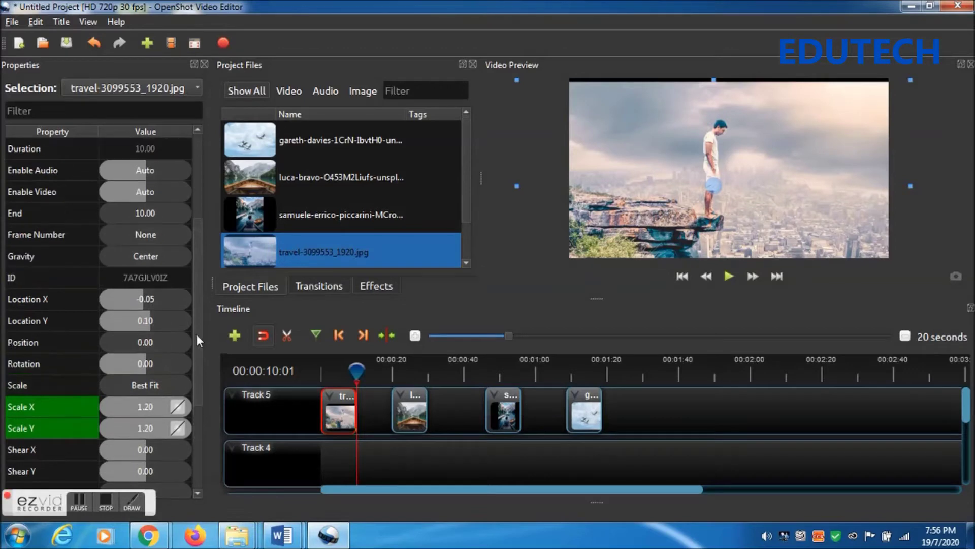
{"action": "left_click", "coordinate": [165, 301]}
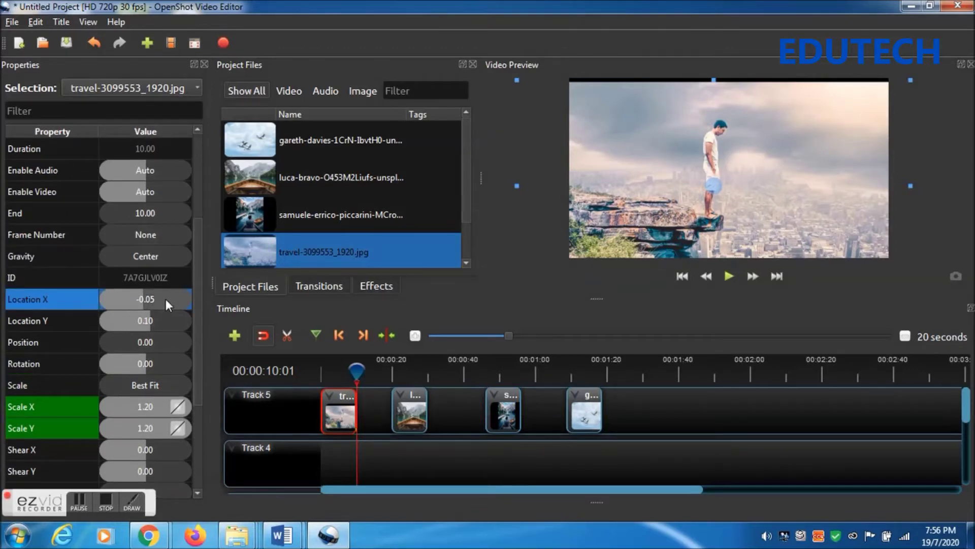
{"action": "double_click", "coordinate": [166, 299]}
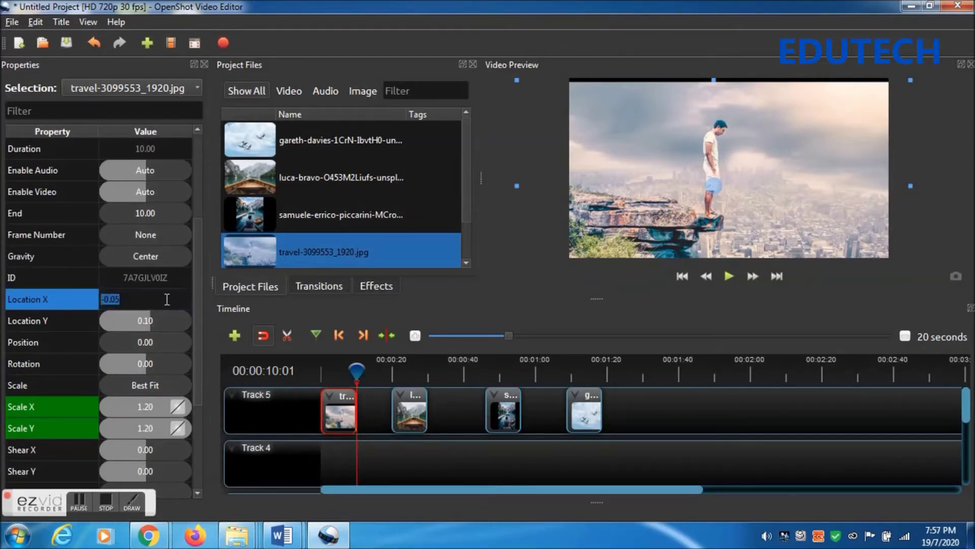
{"action": "type", "text": "0.00"}
{"action": "key", "text": "Return"}
{"action": "double_click", "coordinate": [169, 321]}
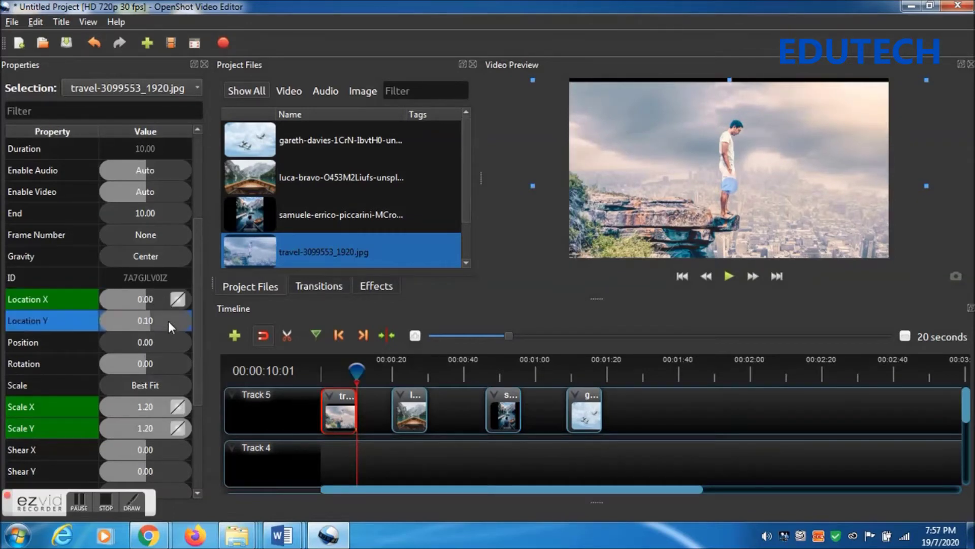
{"action": "type", "text": "0.00"}
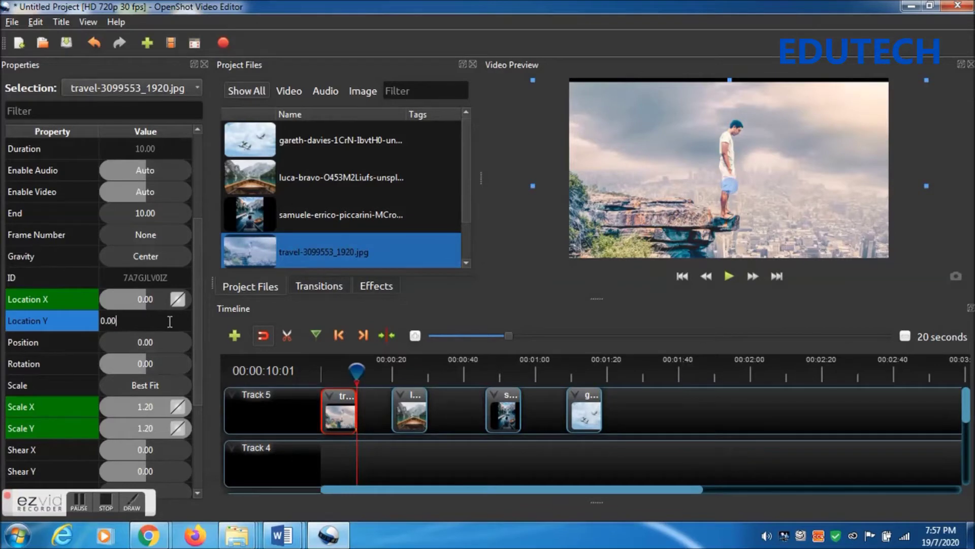
{"action": "key", "text": "Return"}
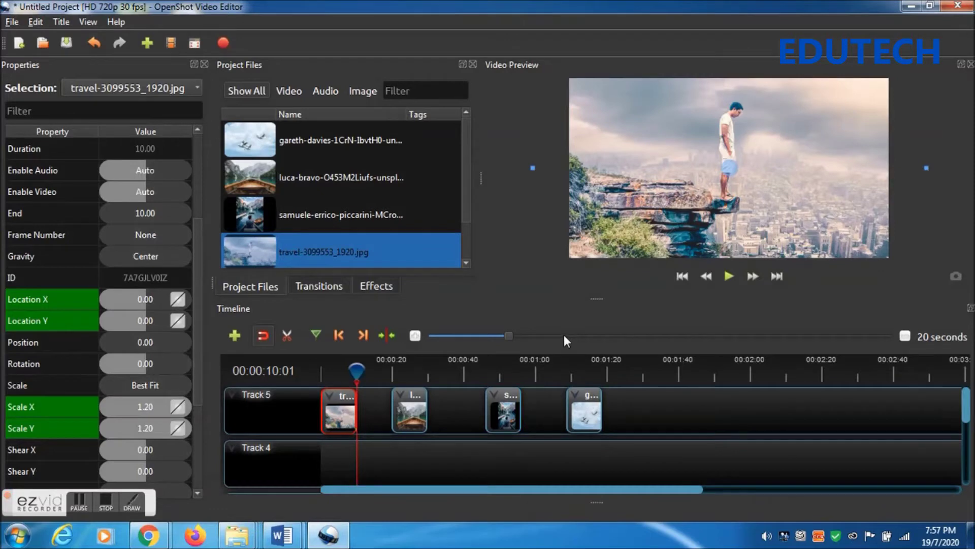
{"action": "key", "text": "Home"}
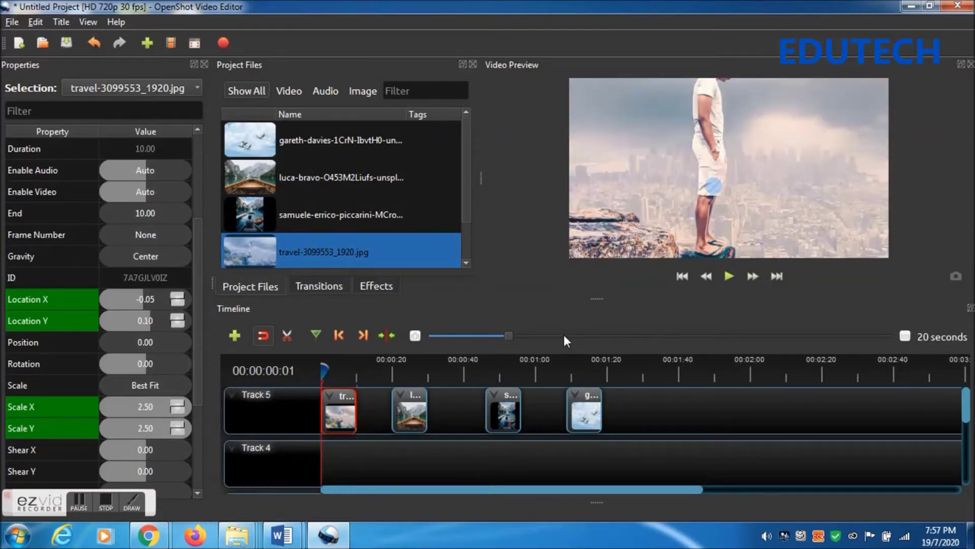
{"action": "left_click", "coordinate": [729, 276]}
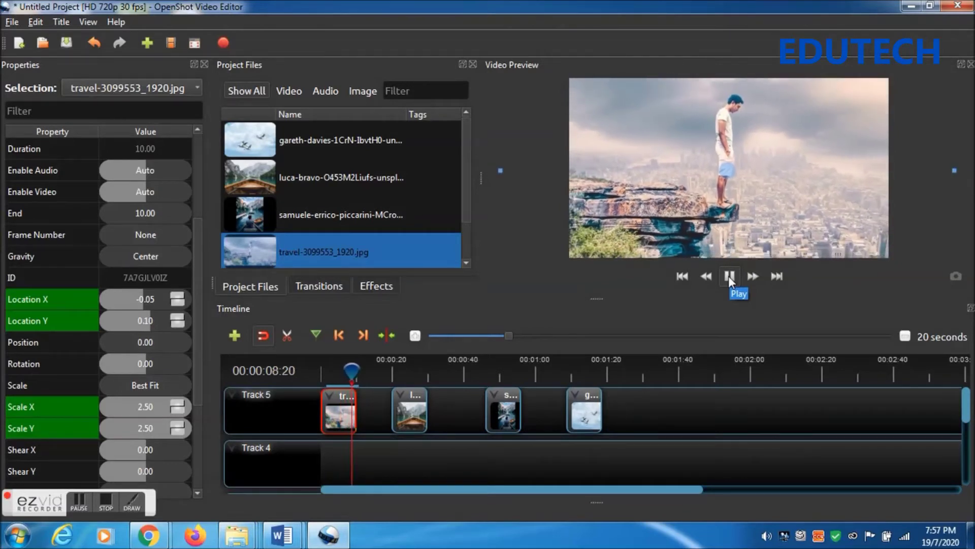
{"action": "left_click", "coordinate": [730, 277]}
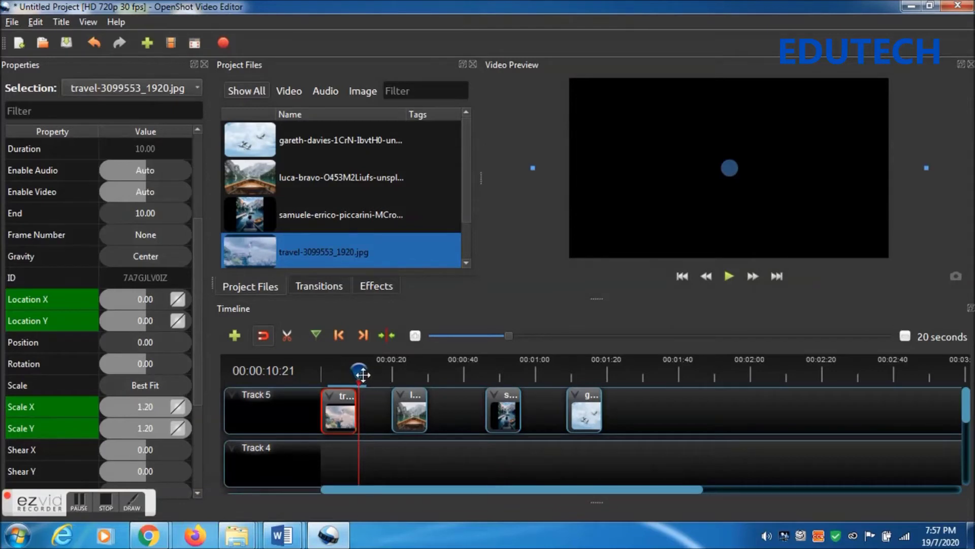
Move the playhead to the boat clip's start, enable transform mode, and show its properties.
{"action": "right_click", "coordinate": [405, 404]}
{"action": "left_click", "coordinate": [406, 413]}
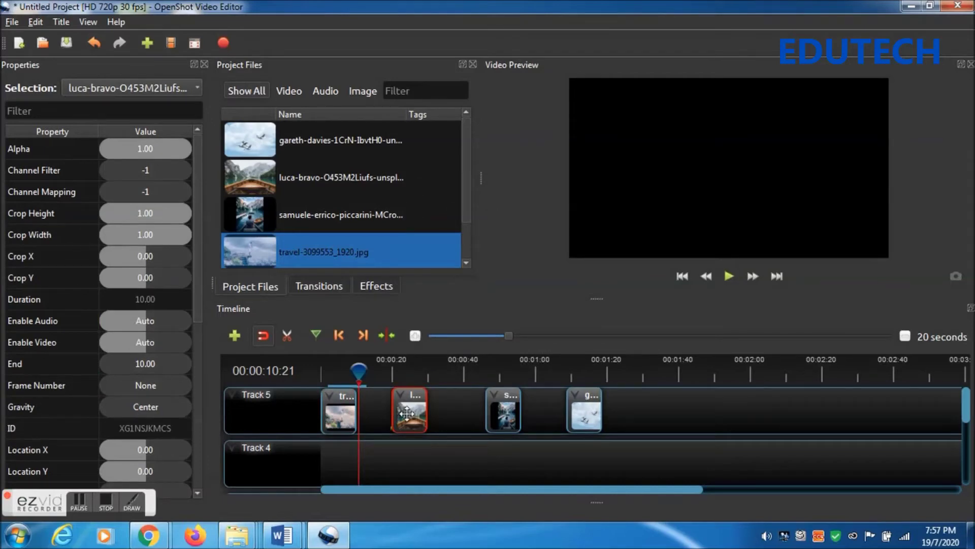
{"action": "key", "text": "alt+Right"}
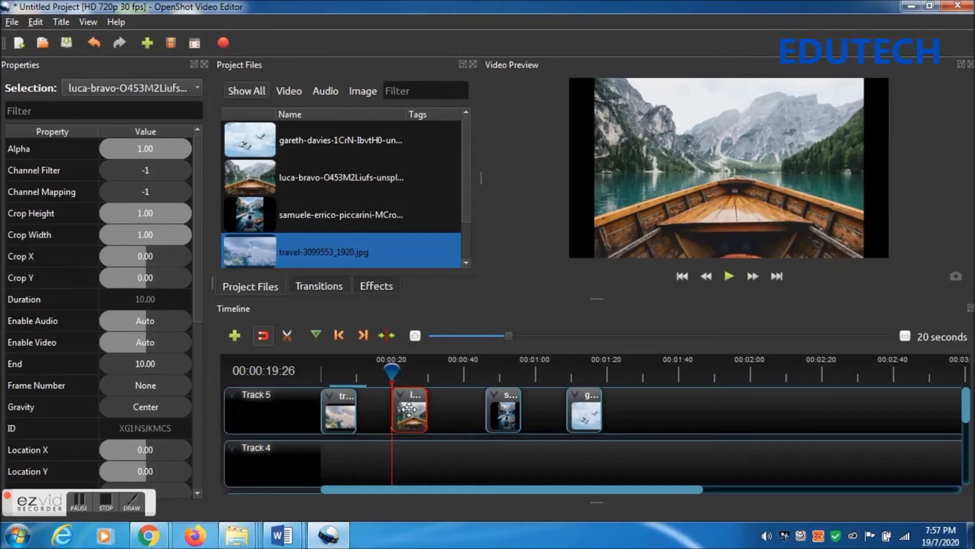
{"action": "right_click", "coordinate": [410, 409]}
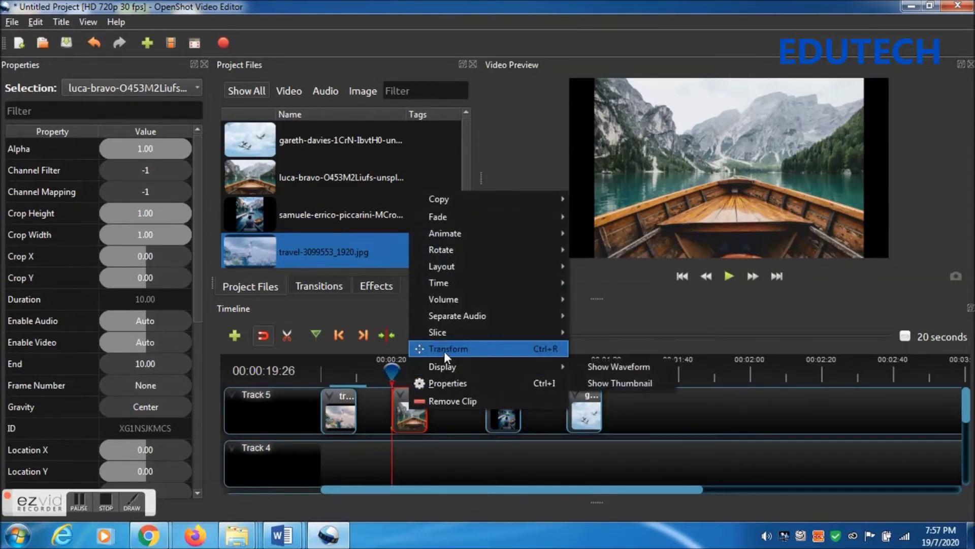
{"action": "left_click", "coordinate": [444, 349]}
{"action": "right_click", "coordinate": [417, 401]}
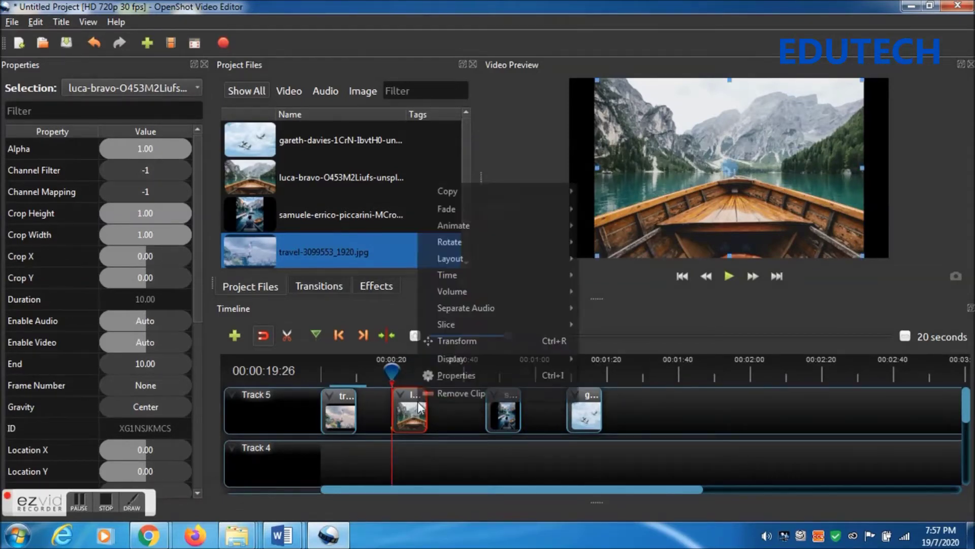
{"action": "left_click", "coordinate": [459, 376]}
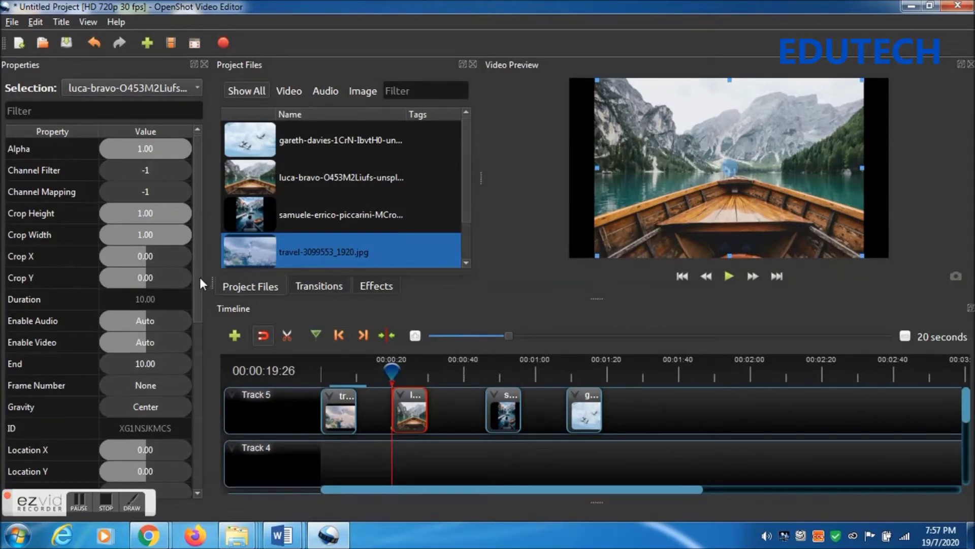
{"action": "left_click_drag", "start_coordinate": [199, 276], "coordinate": [195, 380]}
Zoom the boat clip to Scale X and Scale Y 2.50 at its start.
{"action": "left_click", "coordinate": [176, 367]}
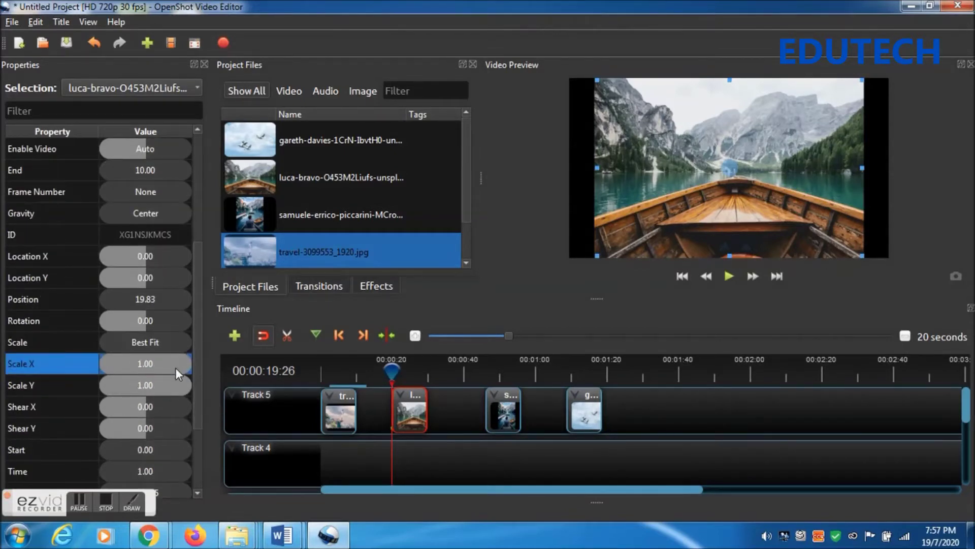
{"action": "double_click", "coordinate": [163, 367]}
{"action": "type", "text": "2"}
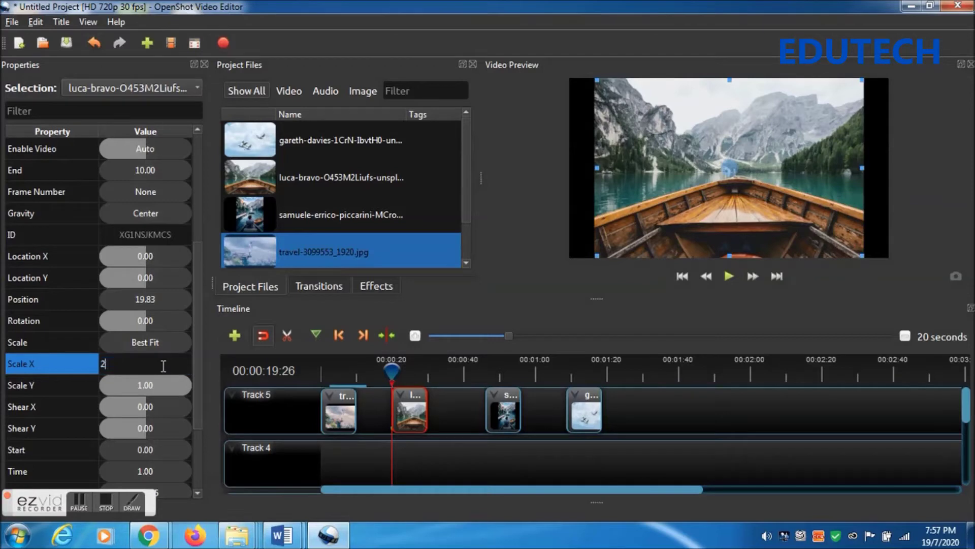
{"action": "type", "text": ".50"}
{"action": "key", "text": "Return"}
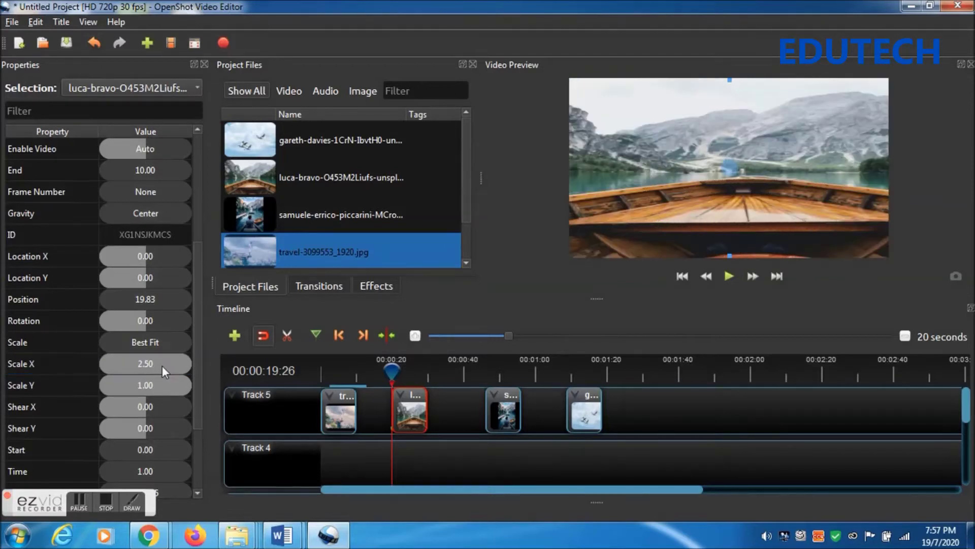
{"action": "double_click", "coordinate": [157, 385]}
{"action": "type", "text": "2.50"}
{"action": "key", "text": "Return"}
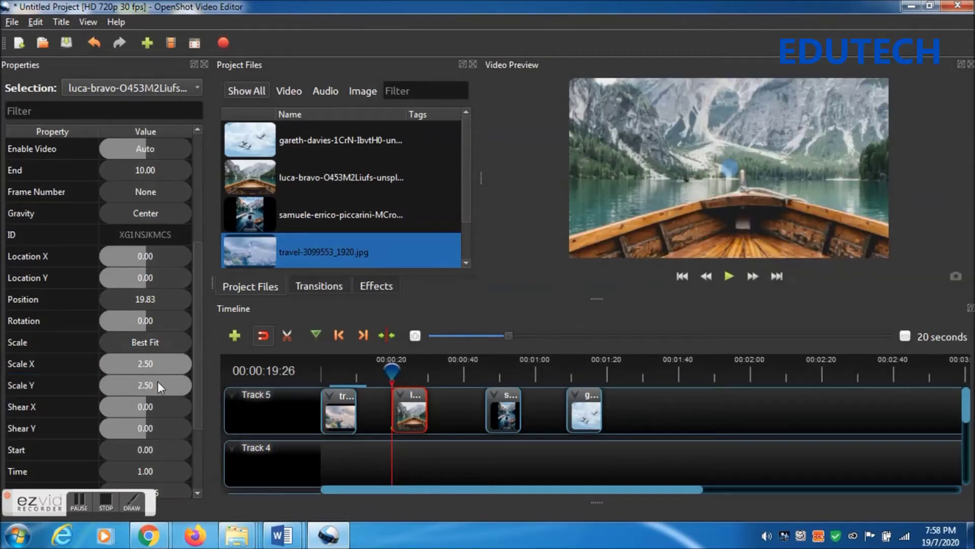
Set the boat clip's Location X to 0.05, after trying 0.30 and 0.10.
{"action": "left_click", "coordinate": [164, 255]}
{"action": "double_click", "coordinate": [167, 257]}
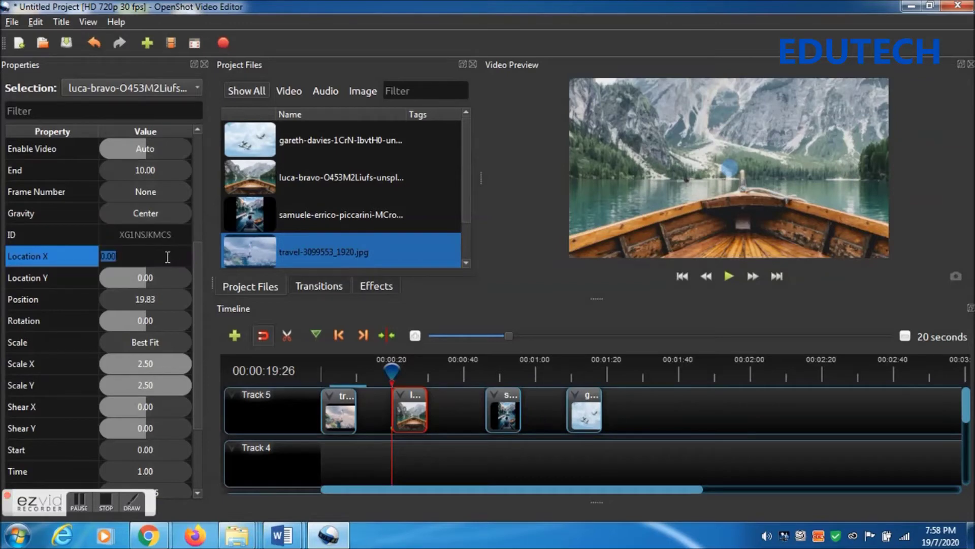
{"action": "type", "text": "0.30"}
{"action": "key", "text": "Return"}
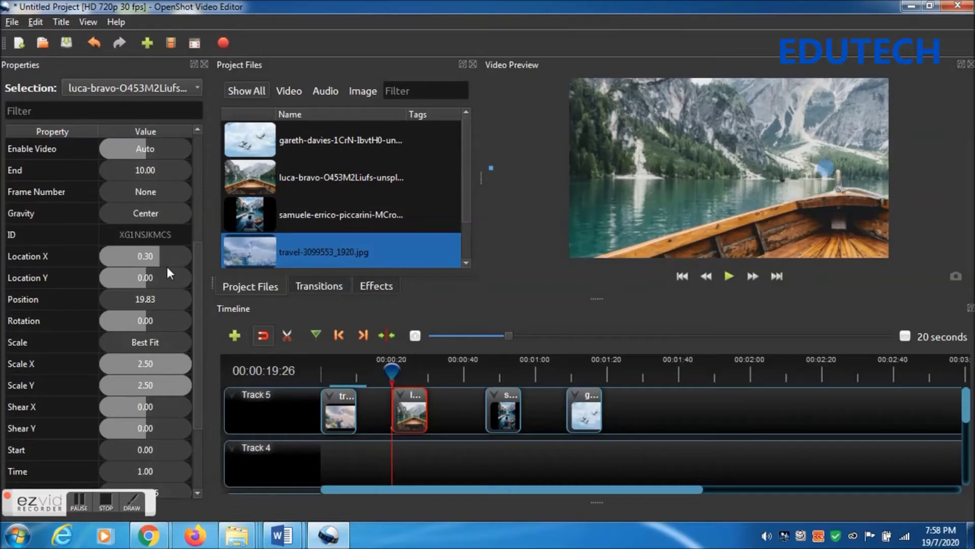
{"action": "double_click", "coordinate": [166, 258]}
{"action": "type", "text": "0.10"}
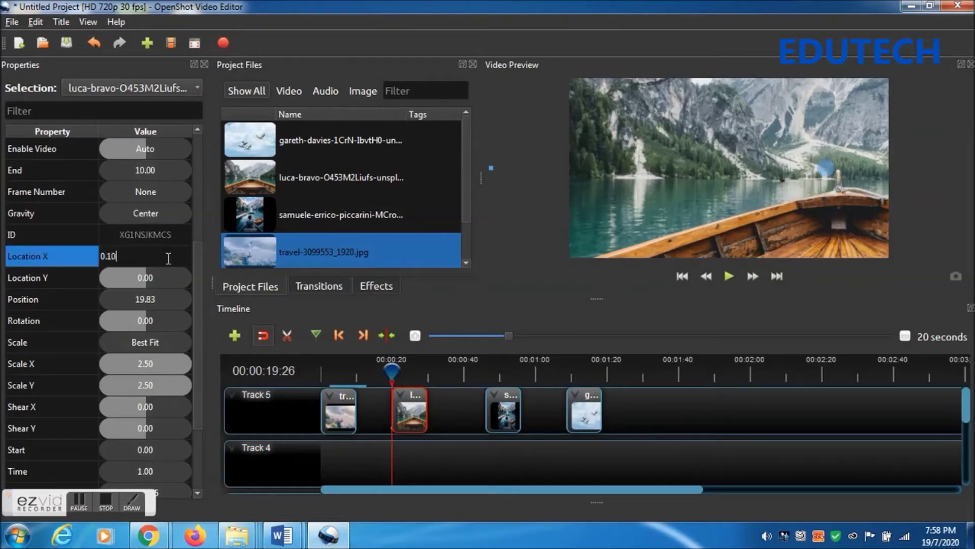
{"action": "key", "text": "Return"}
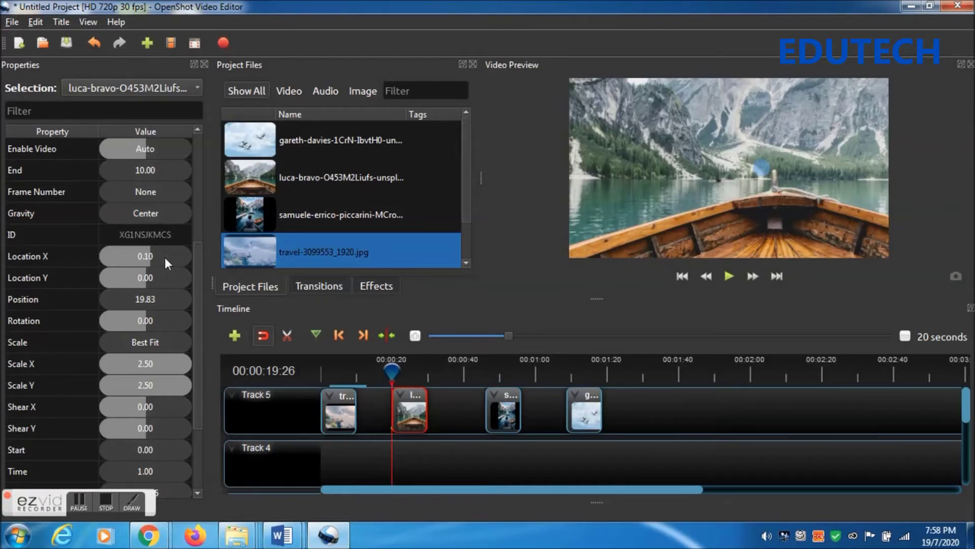
{"action": "double_click", "coordinate": [163, 257]}
{"action": "type", "text": "0.05"}
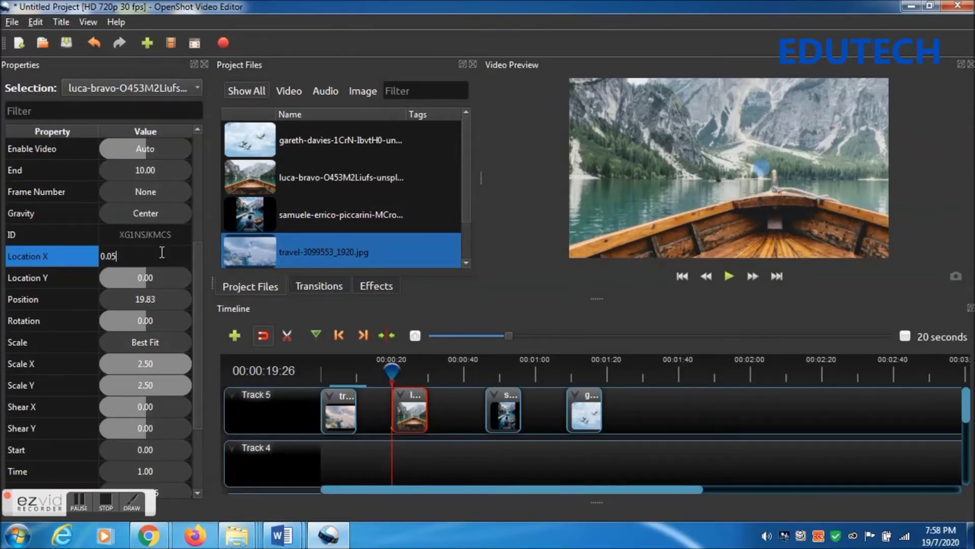
{"action": "key", "text": "Return"}
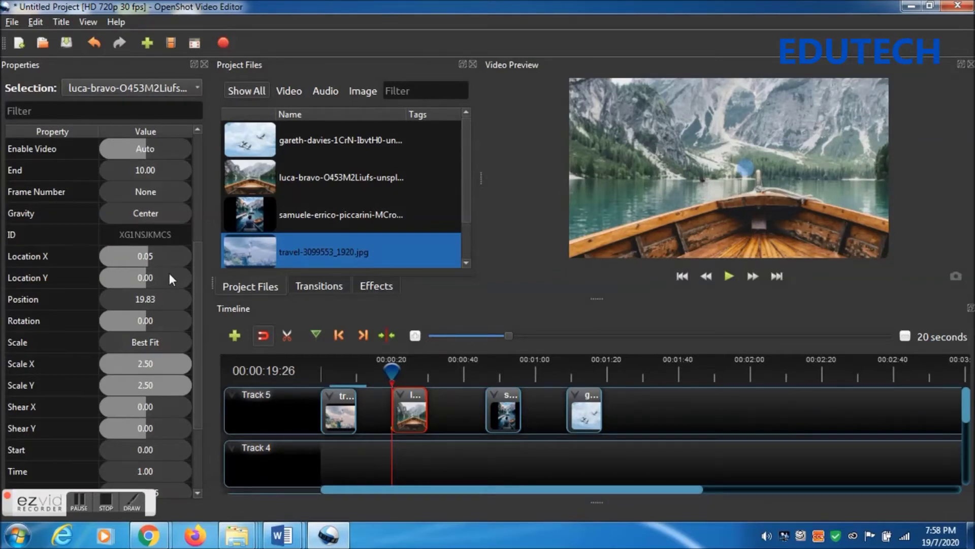
Set the boat clip's Location Y to -0.05.
{"action": "left_click", "coordinate": [166, 277]}
{"action": "double_click", "coordinate": [166, 276]}
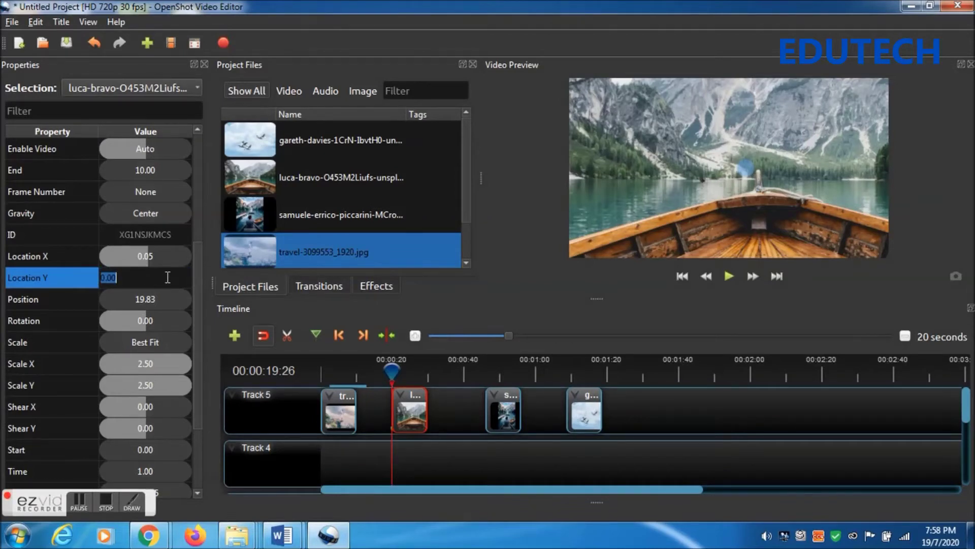
{"action": "type", "text": "-0.05"}
{"action": "key", "text": "Return"}
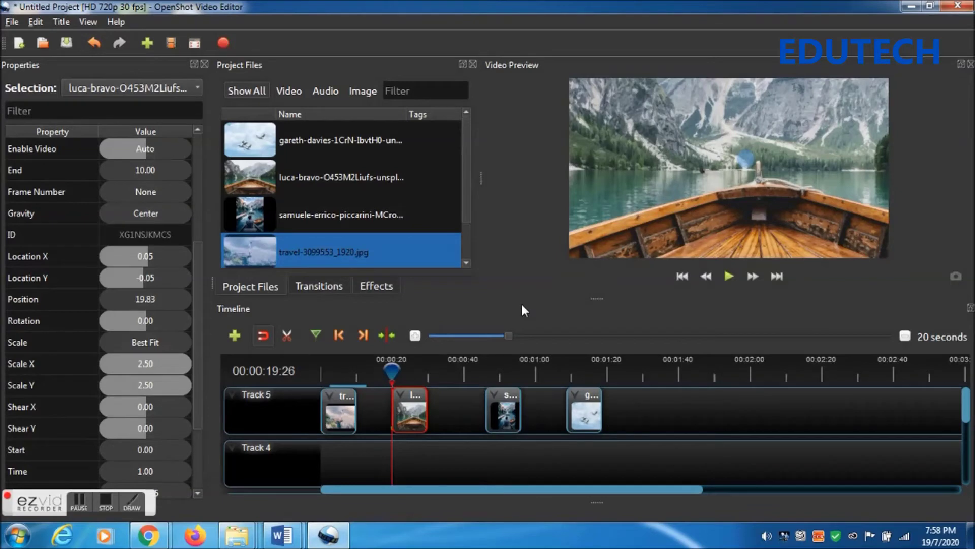
{"action": "key", "text": "ctrl+Right"}
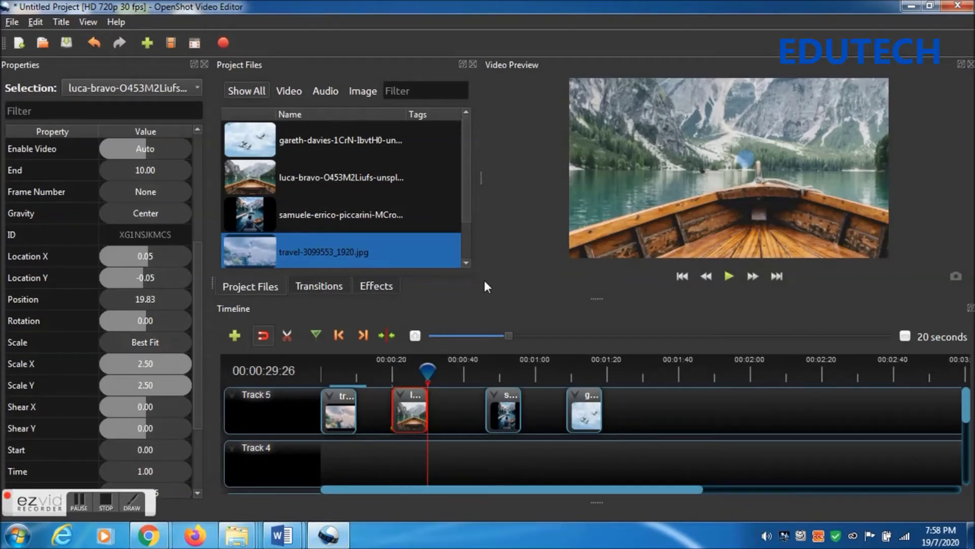
Keyframe the boat clip's end at Location X and Location Y 0.00.
{"action": "left_click", "coordinate": [171, 262]}
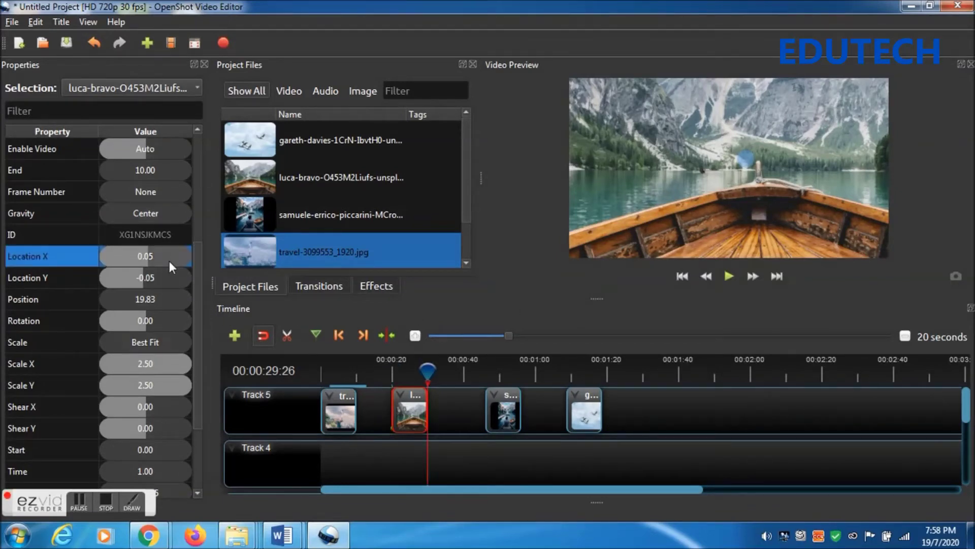
{"action": "double_click", "coordinate": [175, 255]}
{"action": "type", "text": "0.00"}
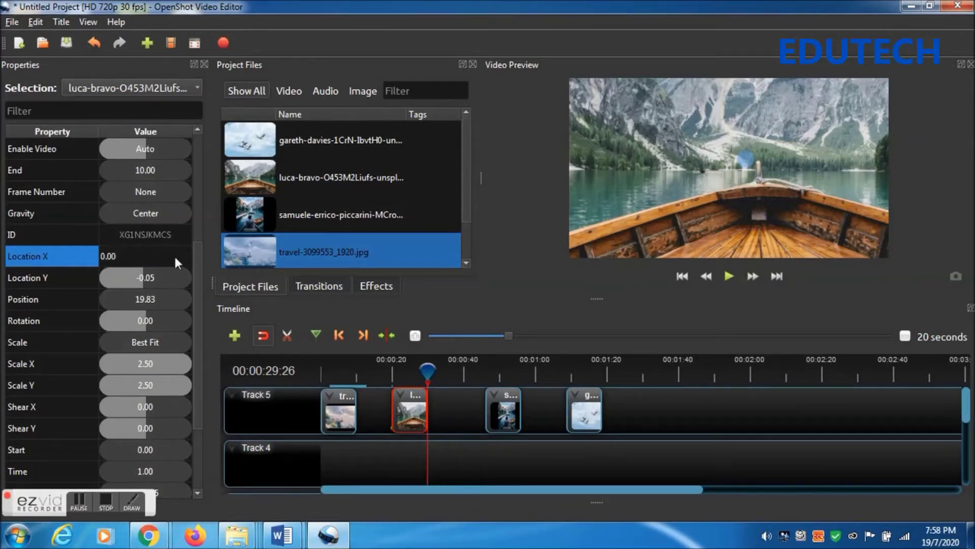
{"action": "key", "text": "Return"}
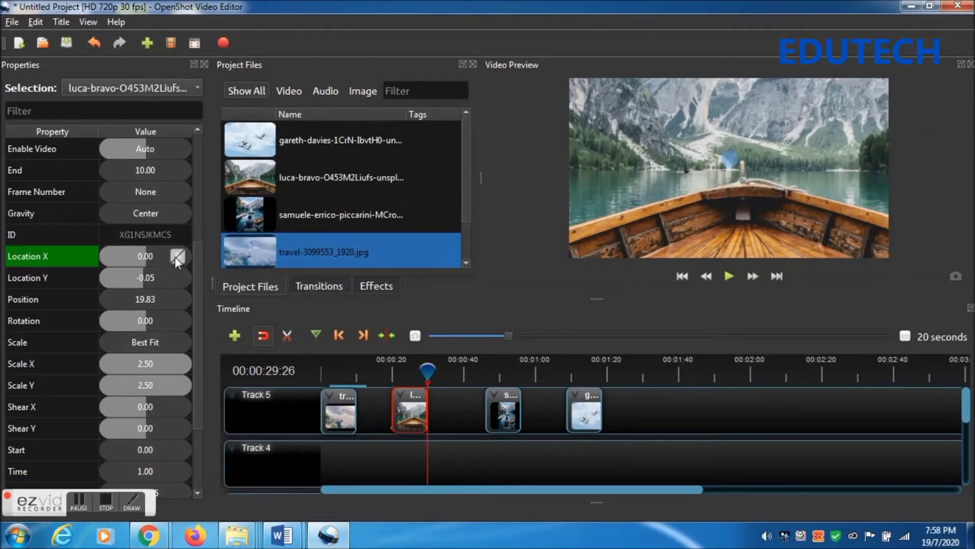
{"action": "double_click", "coordinate": [169, 274]}
{"action": "type", "text": "0.00"}
{"action": "key", "text": "Return"}
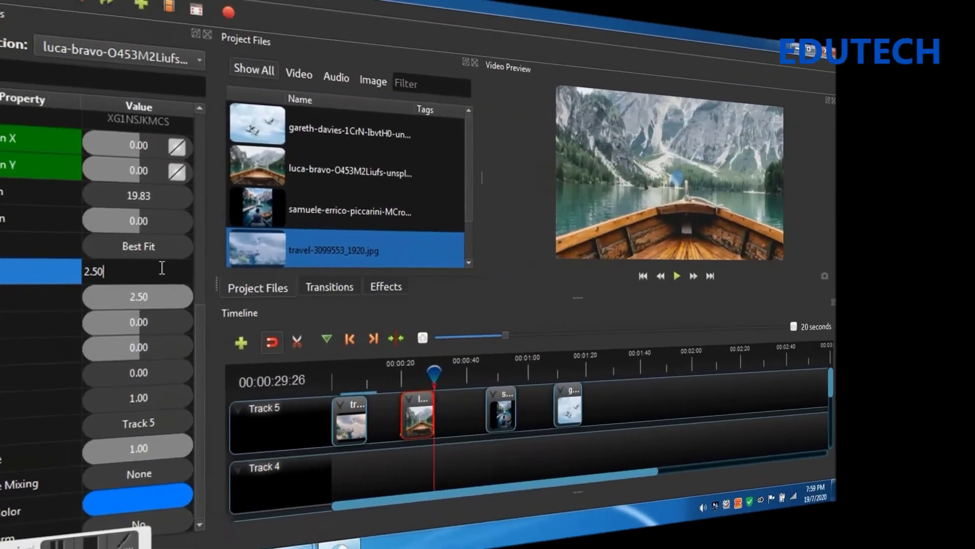
Keyframe the boat clip's end at Scale X and Scale Y 1.20.
{"action": "key", "text": "BackSpace"}
{"action": "key", "text": "BackSpace"}
{"action": "key", "text": "BackSpace"}
{"action": "key", "text": "BackSpace"}
{"action": "type", "text": "1.20"}
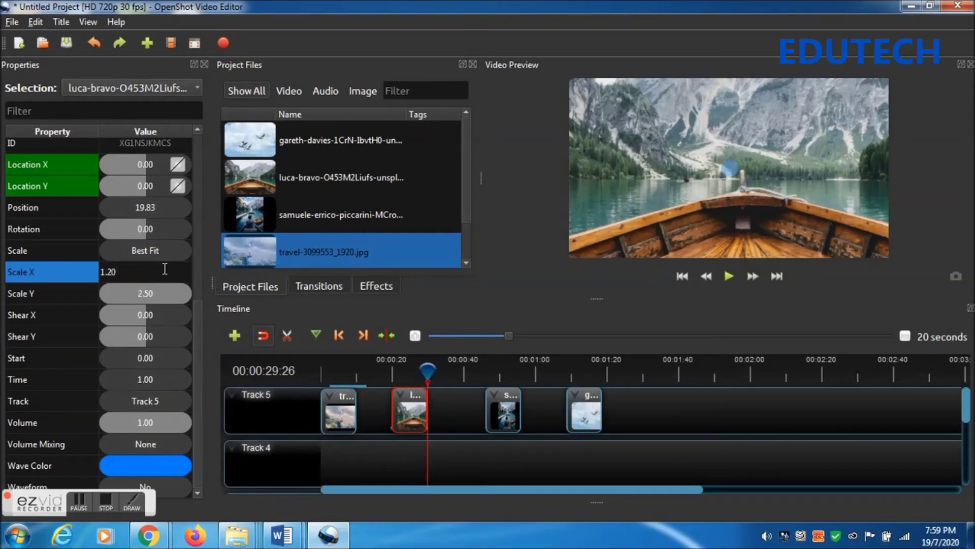
{"action": "key", "text": "Return"}
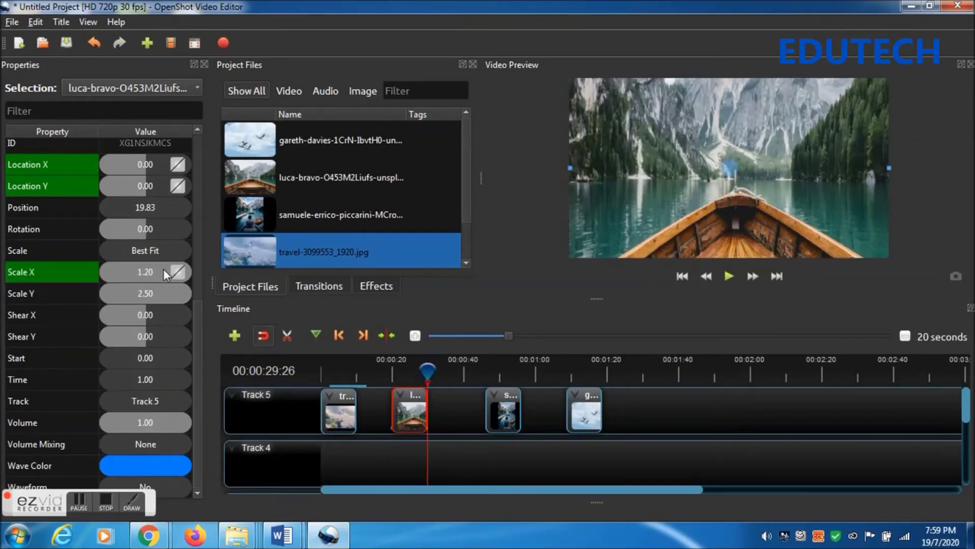
{"action": "double_click", "coordinate": [161, 296]}
{"action": "key", "text": "BackSpace"}
{"action": "key", "text": "BackSpace"}
{"action": "key", "text": "BackSpace"}
{"action": "key", "text": "BackSpace"}
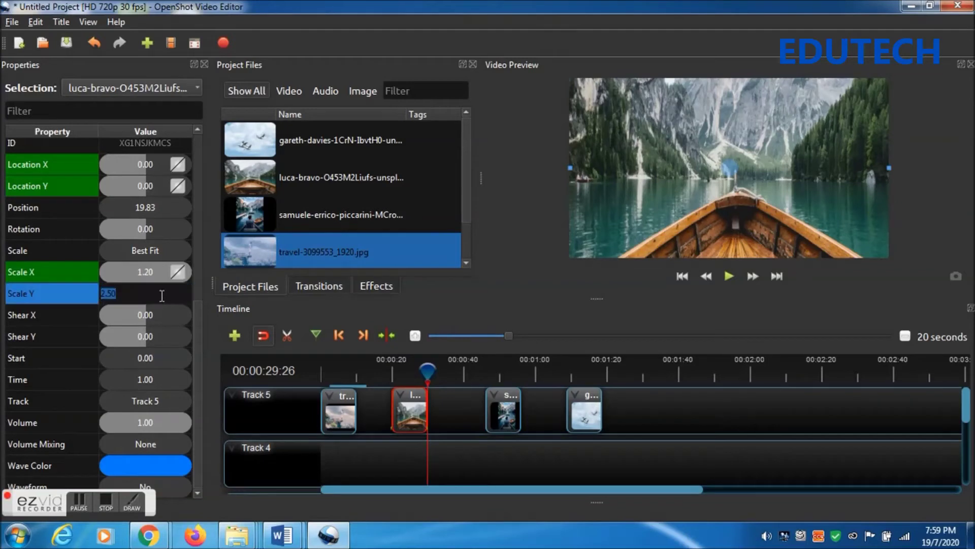
{"action": "type", "text": "1.20"}
{"action": "key", "text": "Return"}
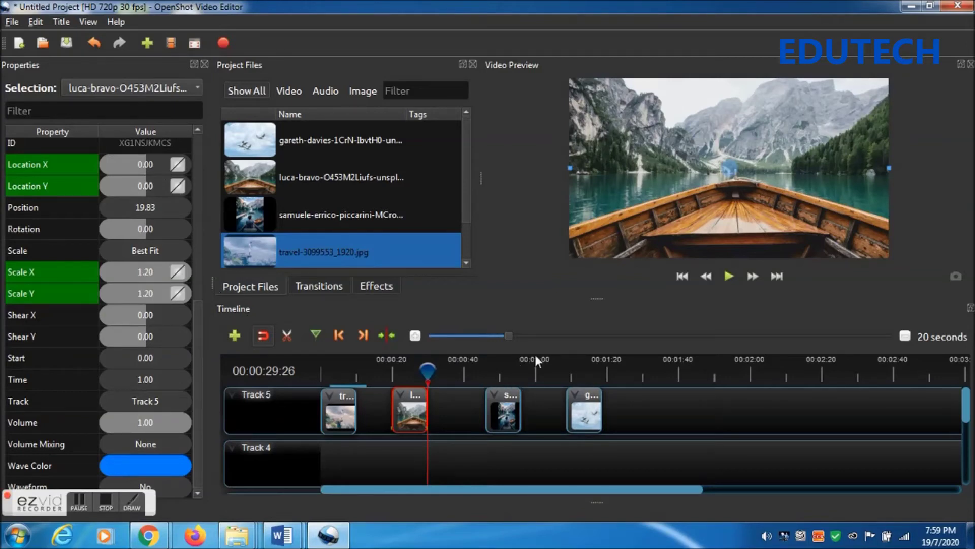
{"action": "key", "text": "alt+Left"}
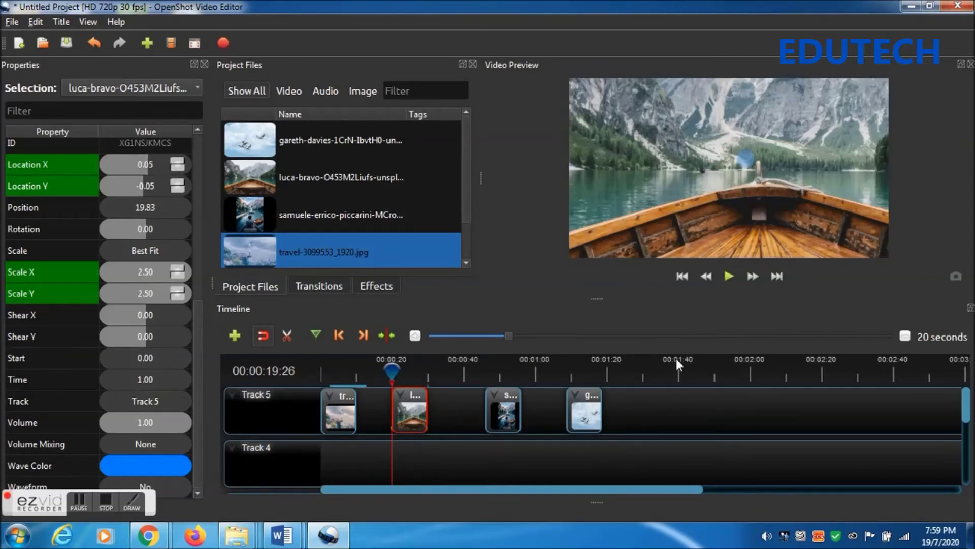
Play and pause the boat clip's zoom-out, then select the samuele-errico clip.
{"action": "left_click", "coordinate": [727, 277]}
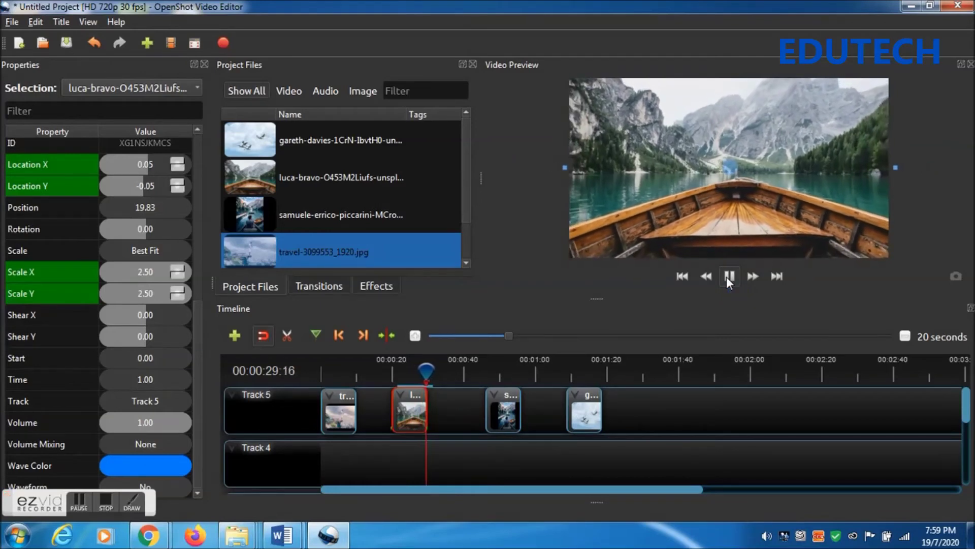
{"action": "left_click", "coordinate": [727, 277]}
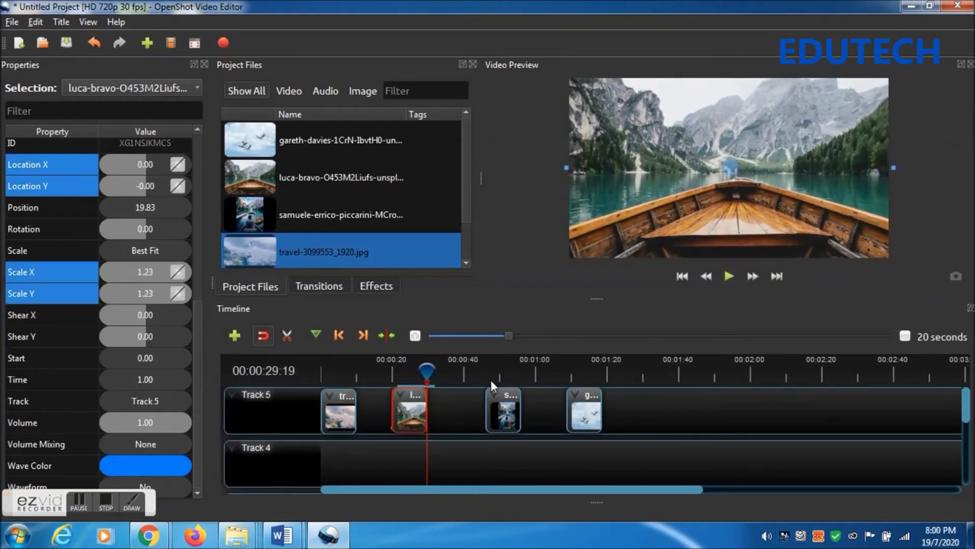
{"action": "left_click", "coordinate": [503, 408]}
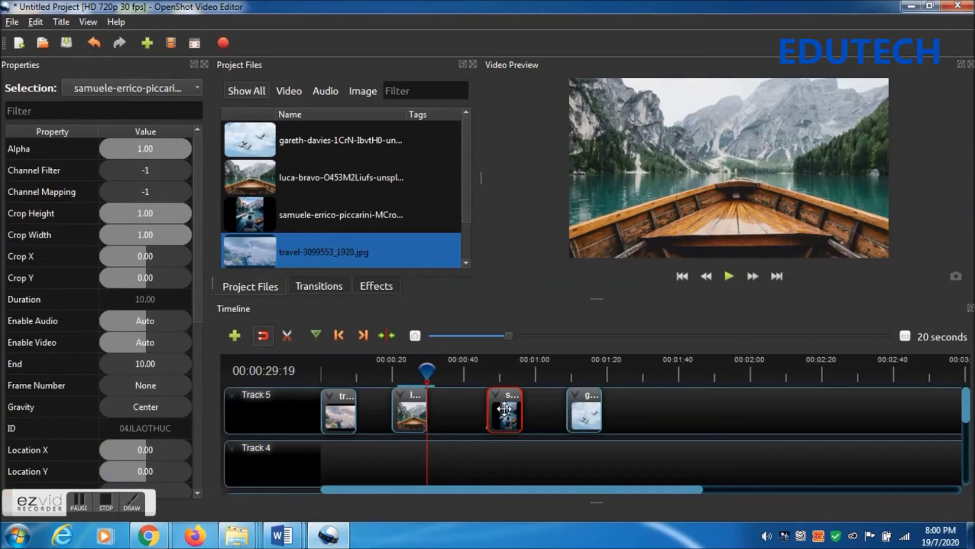
{"action": "right_click", "coordinate": [504, 408]}
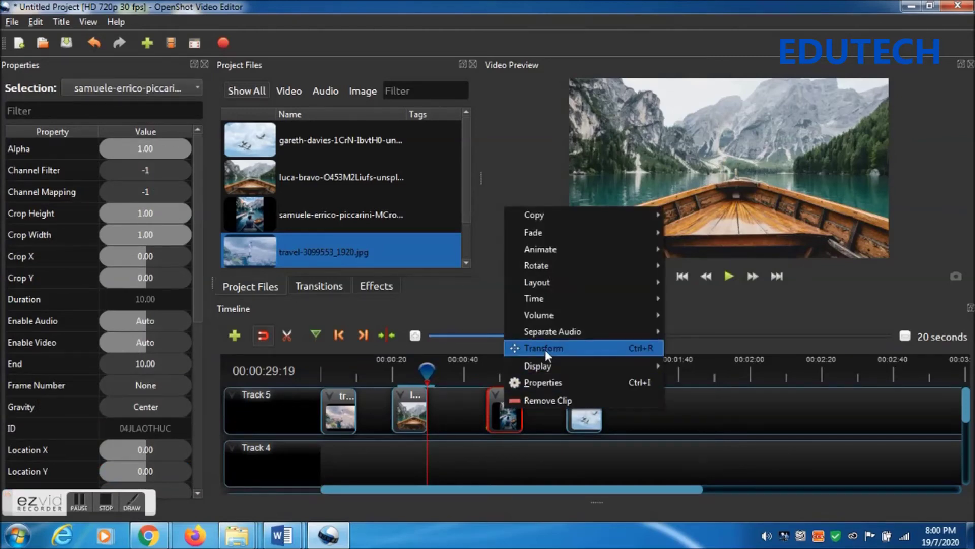
{"action": "left_click", "coordinate": [502, 413]}
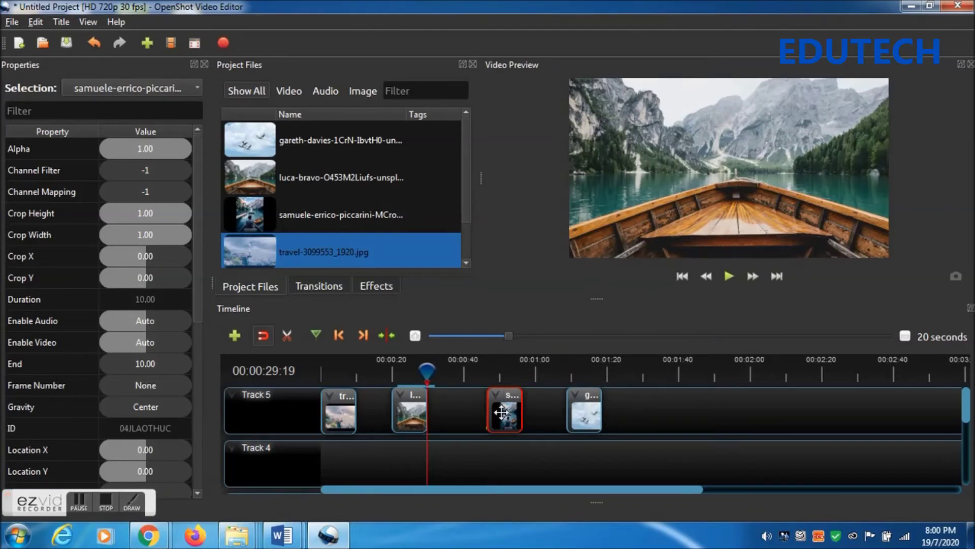
Move the playhead onto the samuele-errico clip and switch it to transform mode.
{"action": "left_click", "coordinate": [486, 371]}
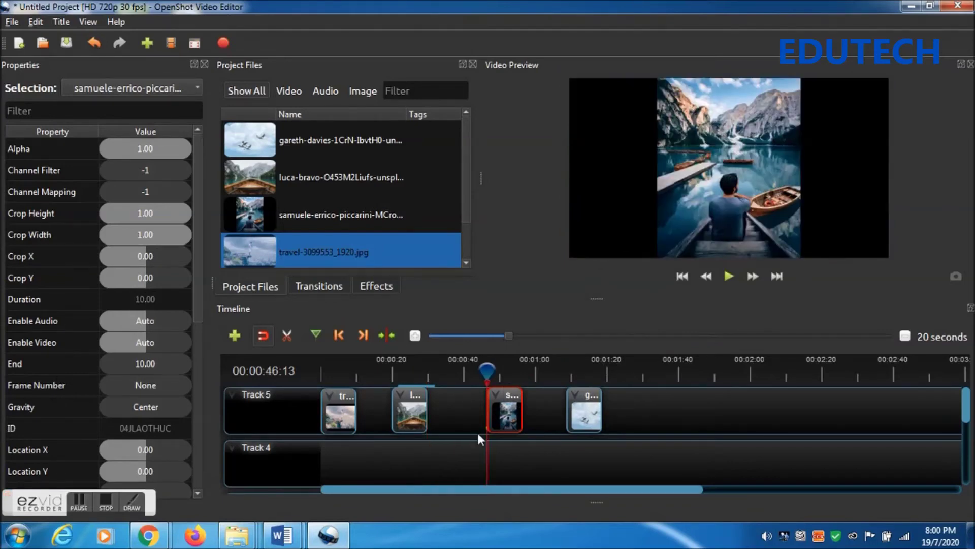
{"action": "right_click", "coordinate": [505, 414]}
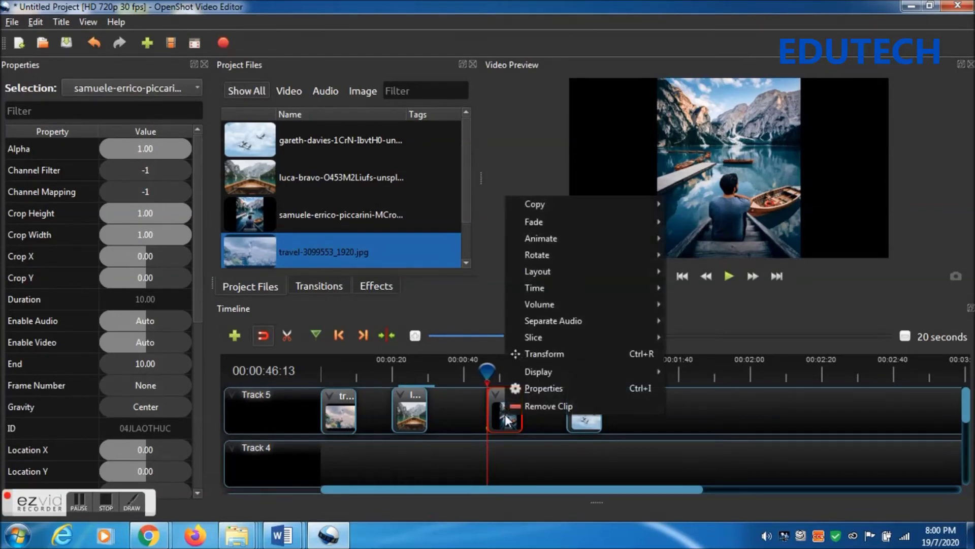
{"action": "left_click", "coordinate": [544, 353]}
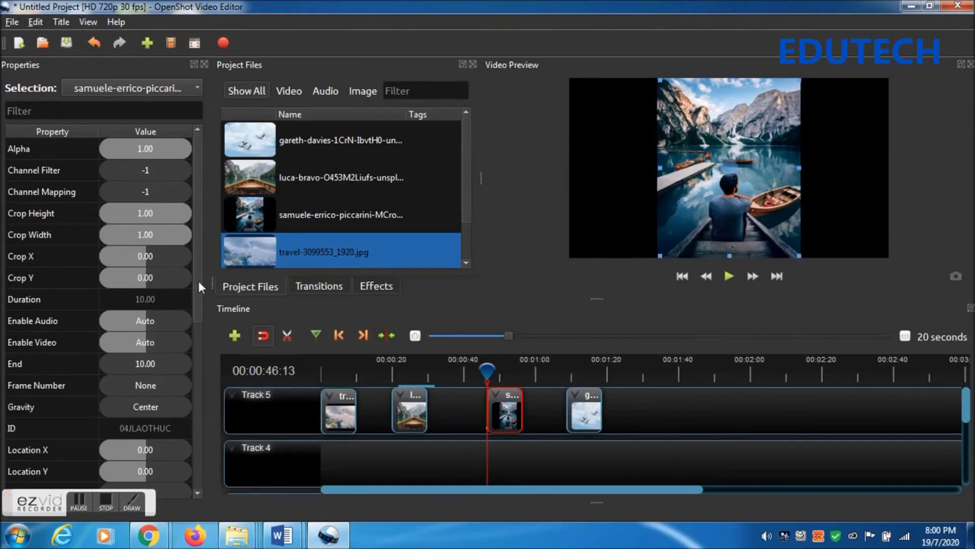
{"action": "scroll", "coordinate": [186, 333], "scroll_direction": "down", "scroll_amount": 3}
Set the samuele-errico clip's starting Scale X and Scale Y to 1.20.
{"action": "left_click", "coordinate": [169, 365]}
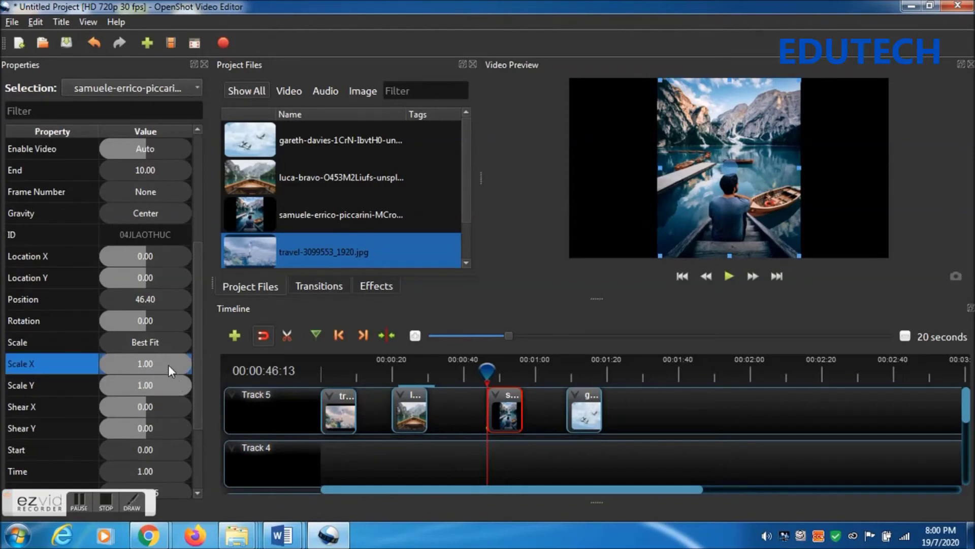
{"action": "double_click", "coordinate": [168, 365]}
{"action": "key", "text": "BackSpace"}
{"action": "key", "text": "BackSpace"}
{"action": "key", "text": "BackSpace"}
{"action": "key", "text": "BackSpace"}
{"action": "type", "text": "1.20"}
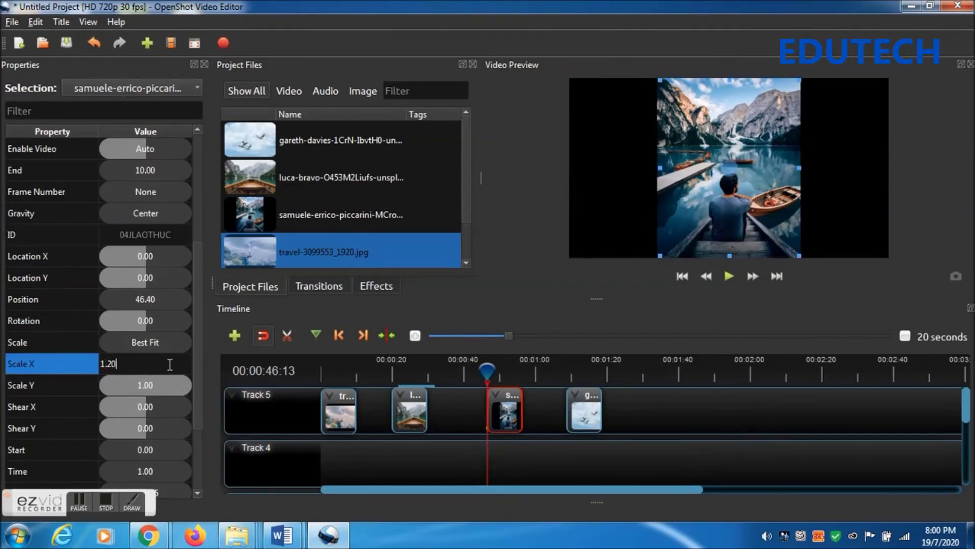
{"action": "key", "text": "Return"}
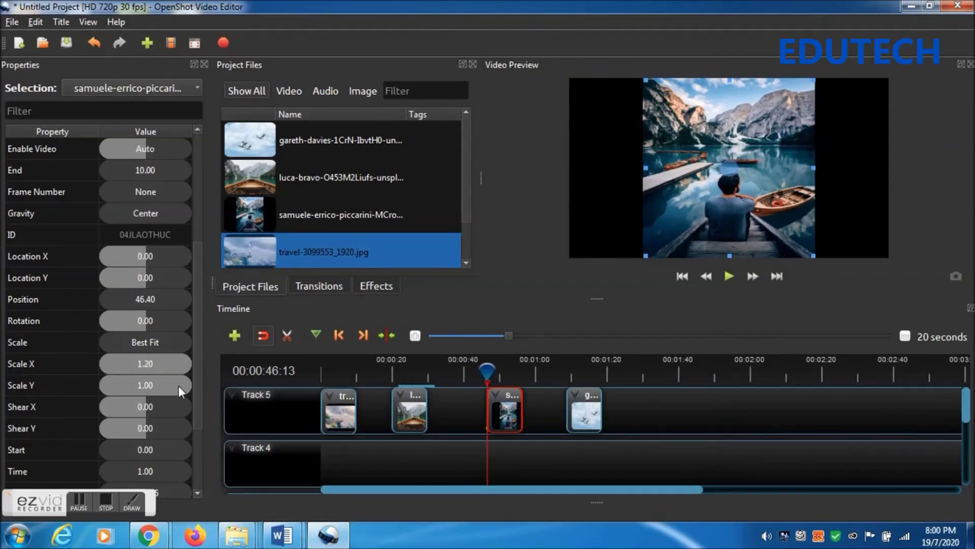
{"action": "double_click", "coordinate": [178, 386]}
{"action": "key", "text": "BackSpace"}
{"action": "key", "text": "BackSpace"}
{"action": "key", "text": "BackSpace"}
{"action": "key", "text": "BackSpace"}
{"action": "type", "text": "1.20"}
{"action": "key", "text": "Return"}
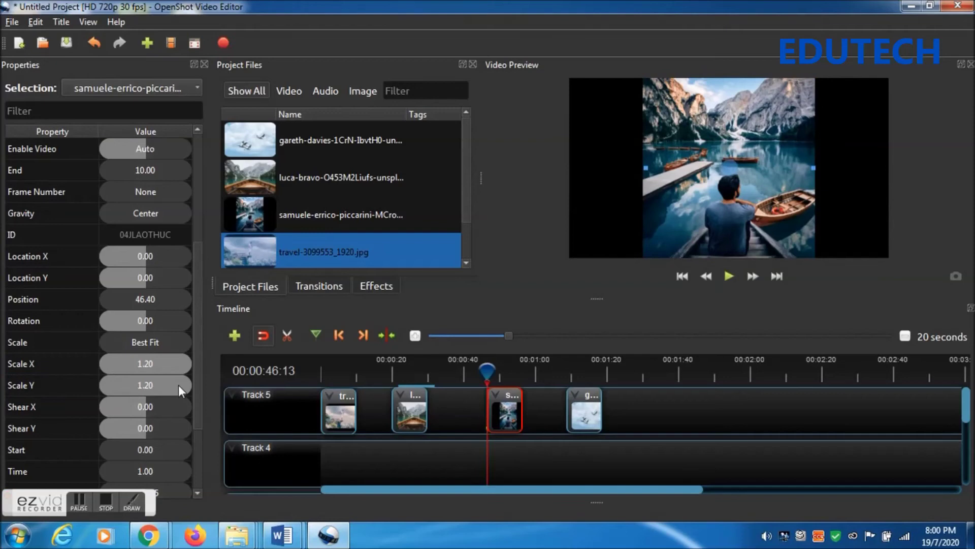
Set its starting Location X and Y to 0.00, then go to the clip's last frame.
{"action": "double_click", "coordinate": [166, 255]}
{"action": "key", "text": "BackSpace"}
{"action": "key", "text": "BackSpace"}
{"action": "key", "text": "BackSpace"}
{"action": "key", "text": "BackSpace"}
{"action": "type", "text": "0.0"}
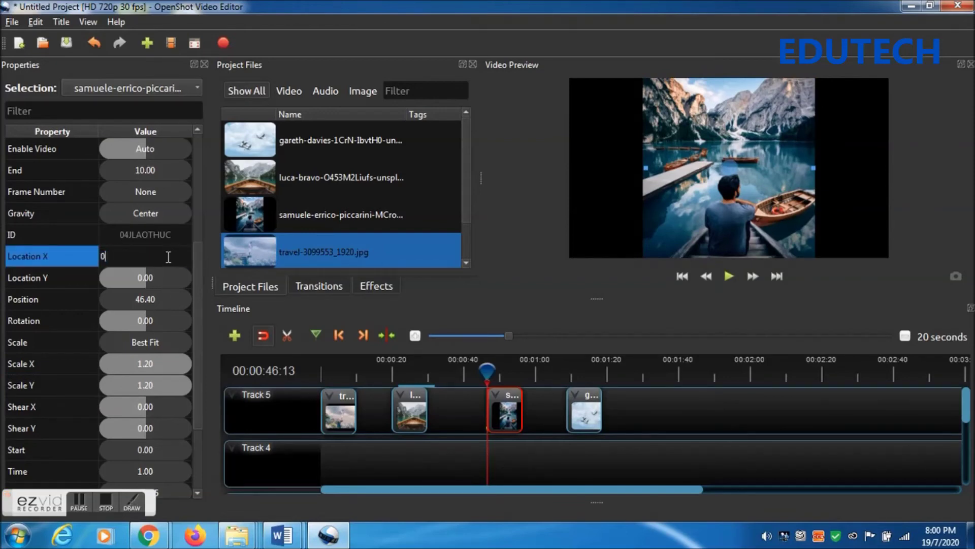
{"action": "type", "text": "0"}
{"action": "key", "text": "Return"}
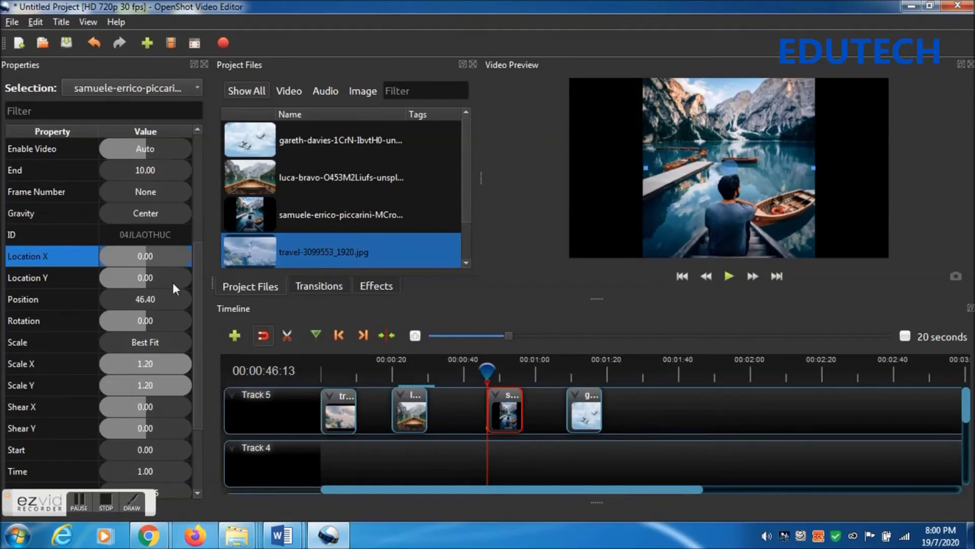
{"action": "double_click", "coordinate": [173, 277]}
{"action": "key", "text": "BackSpace"}
{"action": "key", "text": "BackSpace"}
{"action": "key", "text": "BackSpace"}
{"action": "key", "text": "BackSpace"}
{"action": "type", "text": "0.00"}
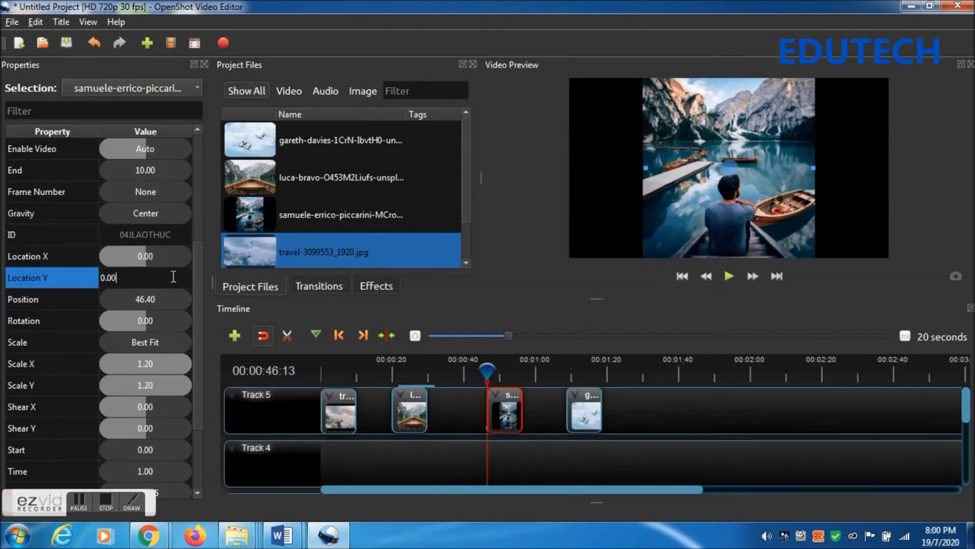
{"action": "key", "text": "Return"}
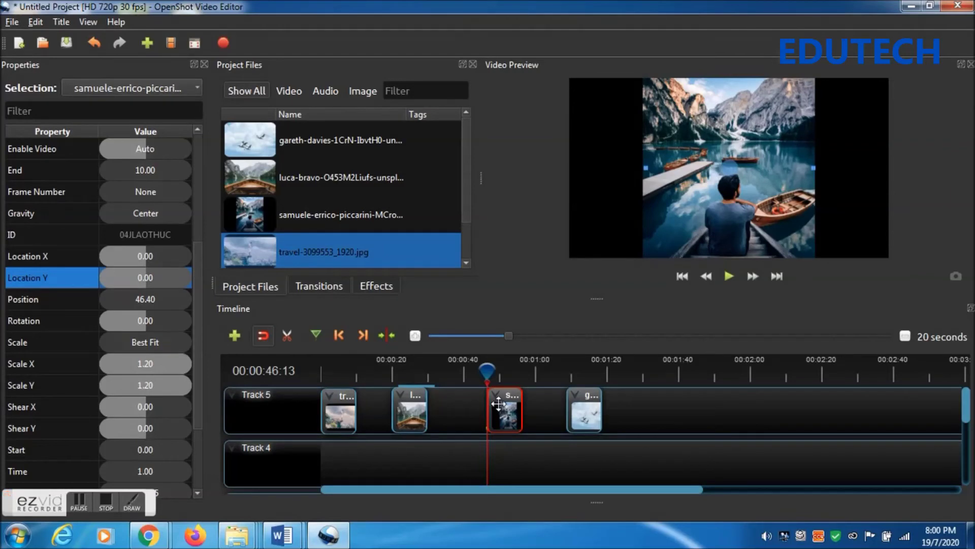
{"action": "key", "text": "ctrl+Right"}
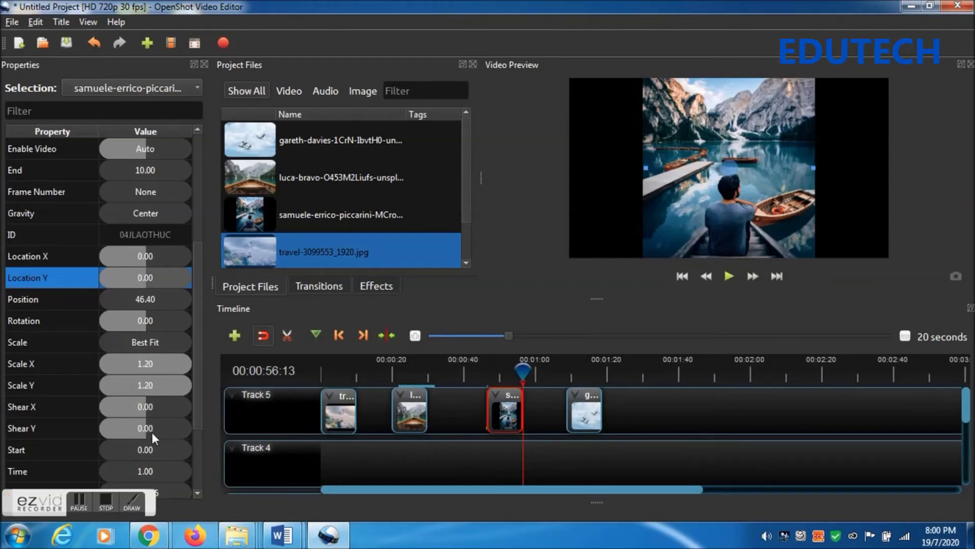
At the samuele clip's last frame, set Scale X and Scale Y to 2.50.
{"action": "left_click", "coordinate": [155, 408]}
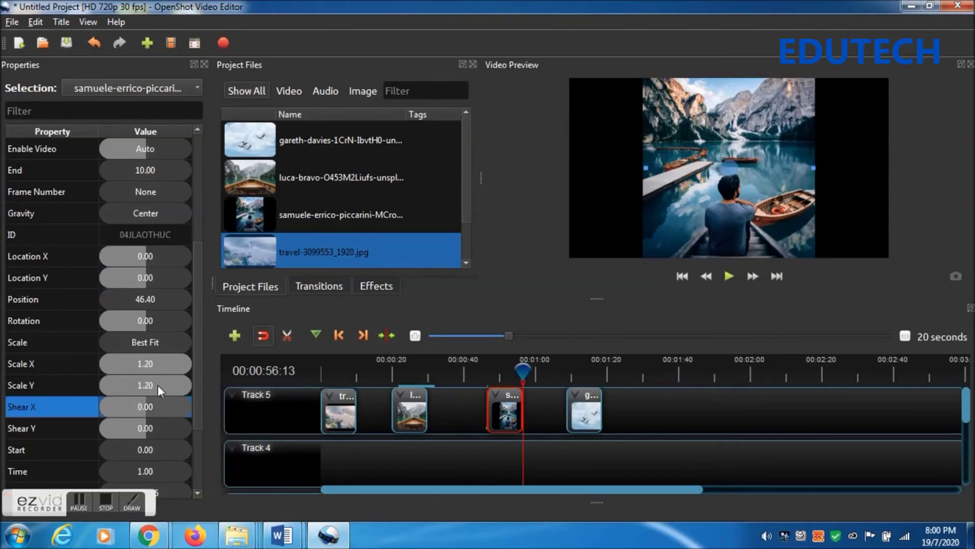
{"action": "left_click", "coordinate": [162, 364]}
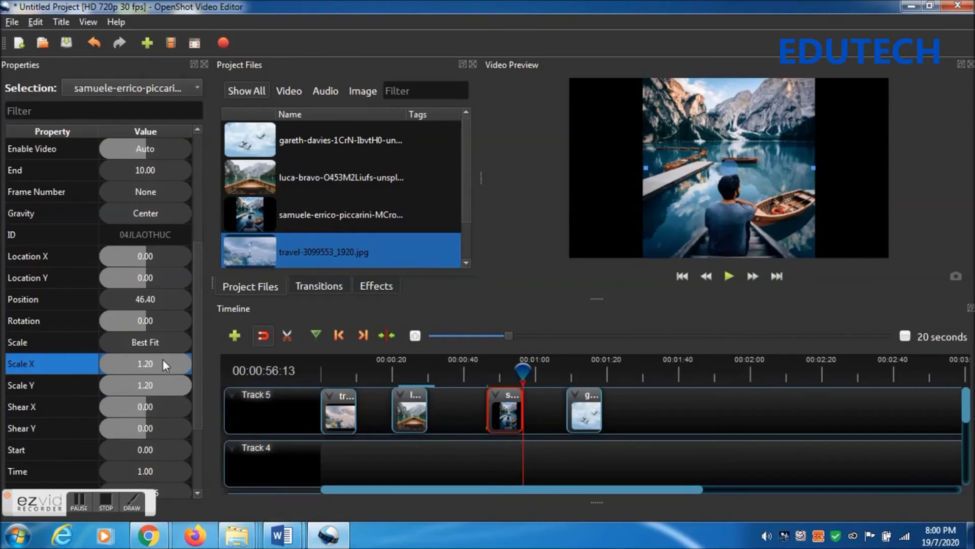
{"action": "double_click", "coordinate": [163, 359]}
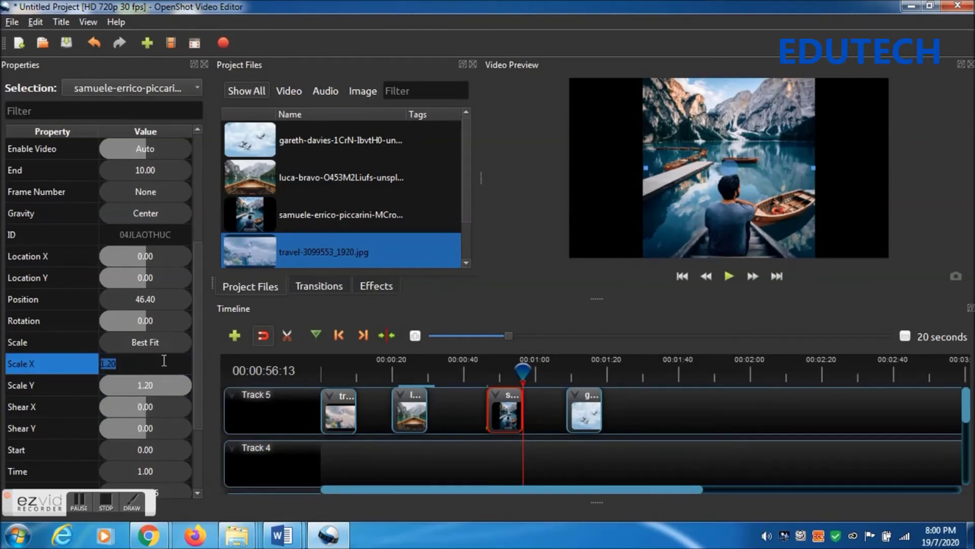
{"action": "type", "text": "2.50"}
{"action": "key", "text": "Return"}
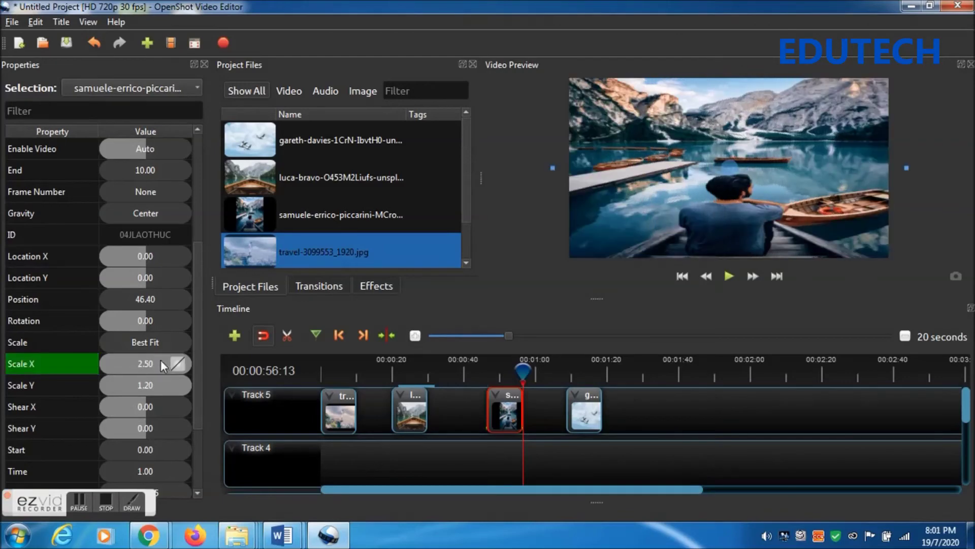
{"action": "double_click", "coordinate": [165, 387]}
{"action": "type", "text": "2.50"}
{"action": "key", "text": "Return"}
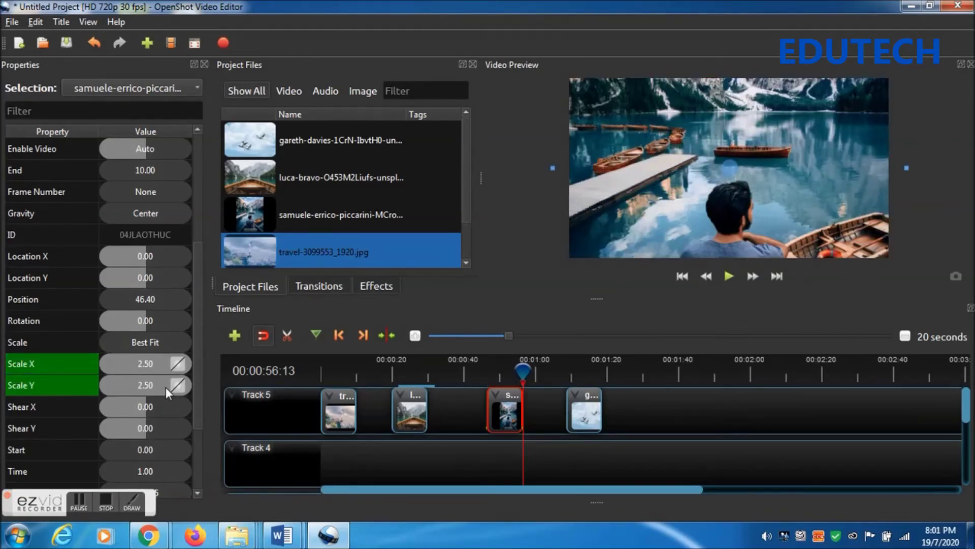
Set the end keyframe's Location X to 0.05, after first trying 0.10.
{"action": "left_click", "coordinate": [163, 261]}
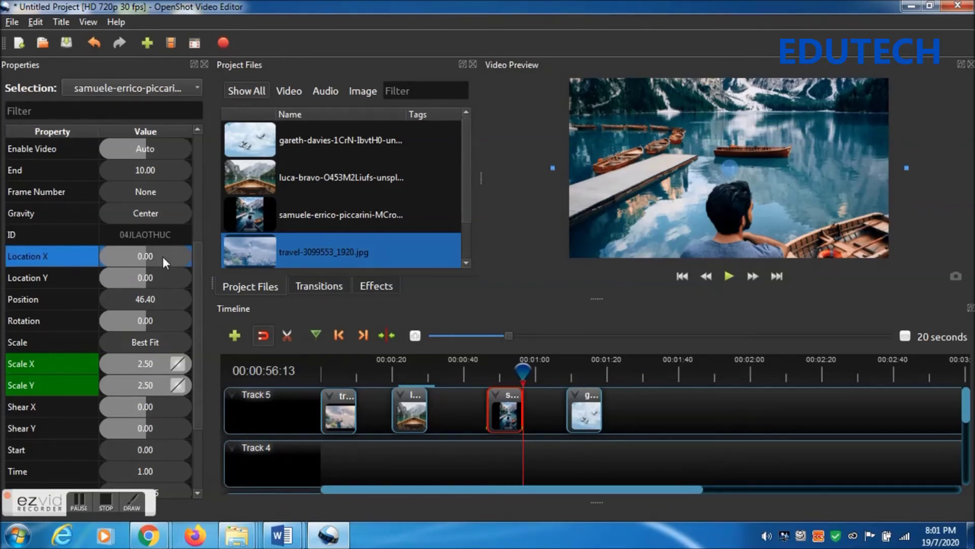
{"action": "double_click", "coordinate": [164, 254]}
{"action": "type", "text": "0.10"}
{"action": "key", "text": "Return"}
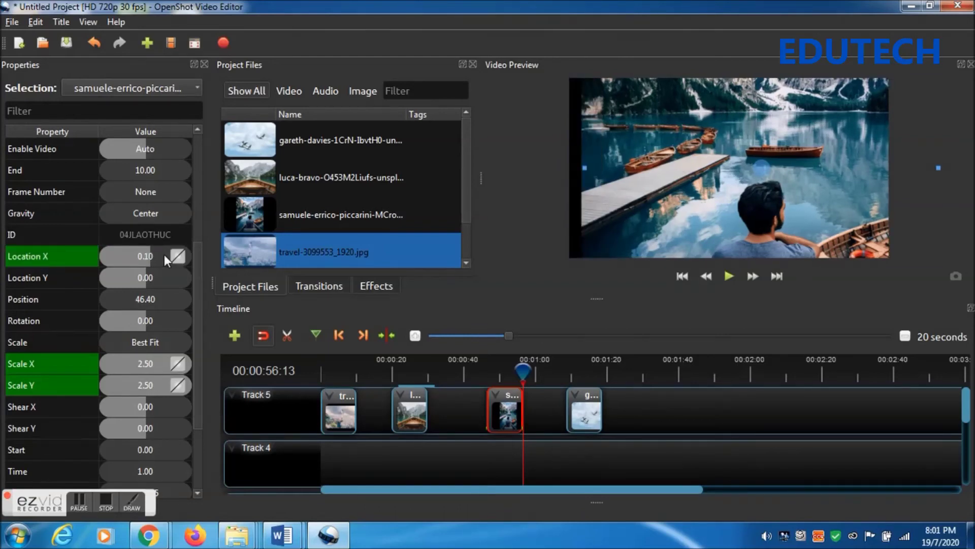
{"action": "double_click", "coordinate": [163, 252]}
{"action": "type", "text": "0.05"}
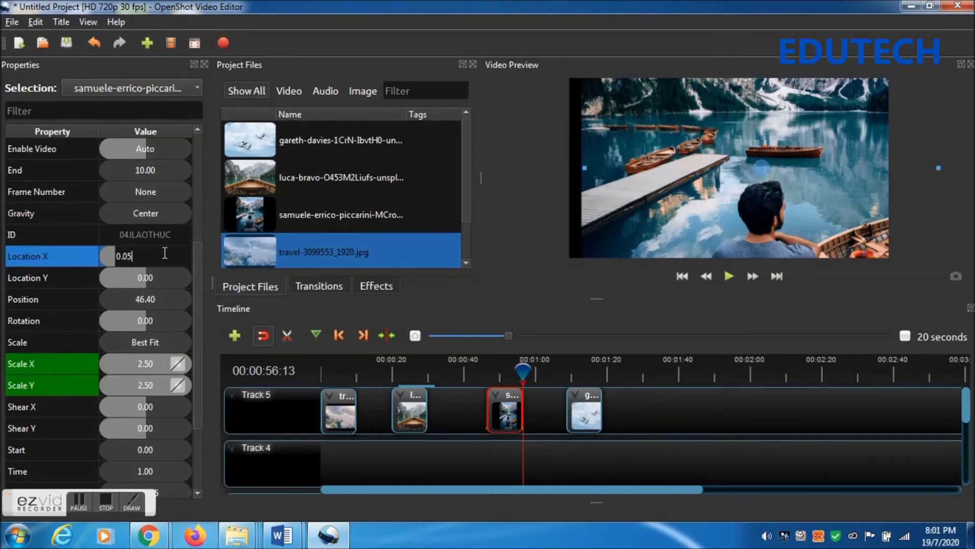
{"action": "key", "text": "Return"}
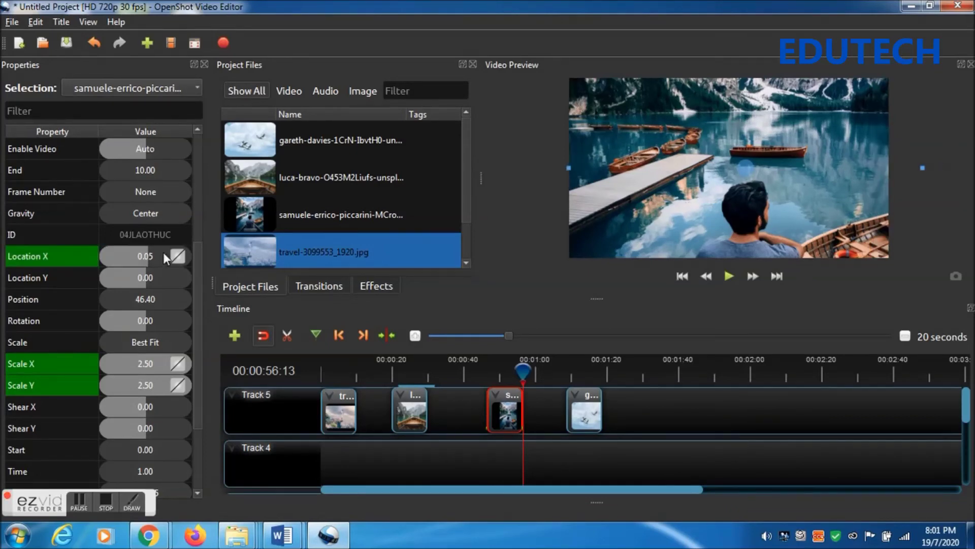
Set Location Y to -0.05, then jump back to the samuele clip's first frame.
{"action": "double_click", "coordinate": [161, 277]}
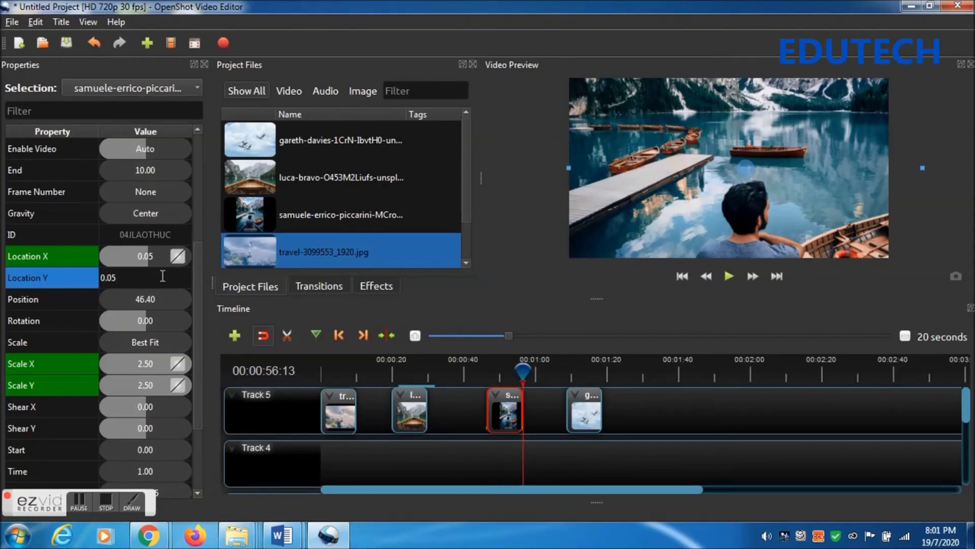
{"action": "key", "text": "Return"}
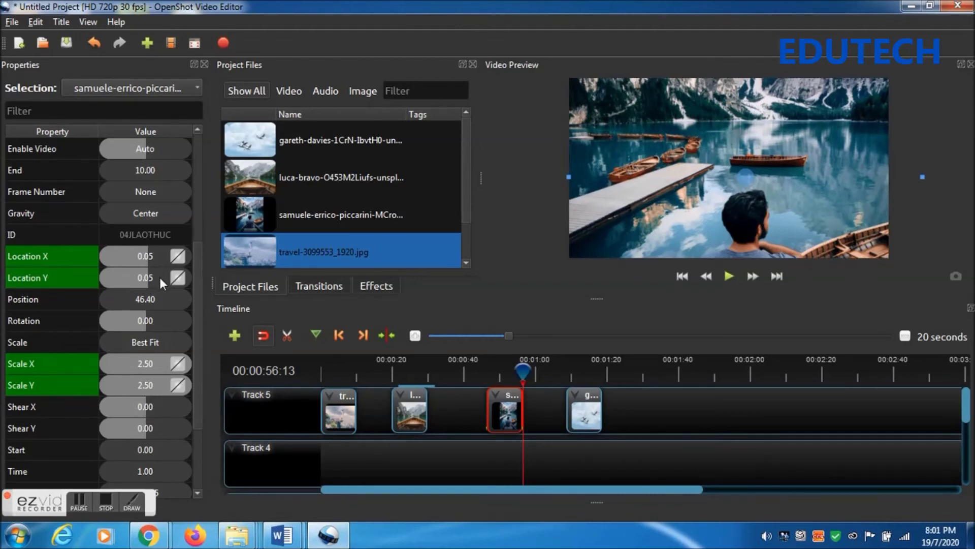
{"action": "double_click", "coordinate": [160, 278]}
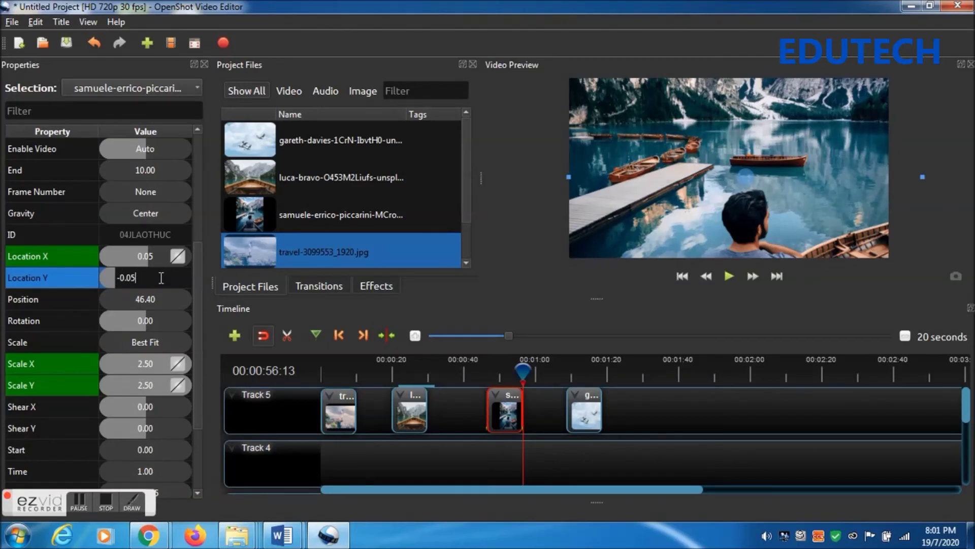
{"action": "type", "text": "-0.05"}
{"action": "key", "text": "Return"}
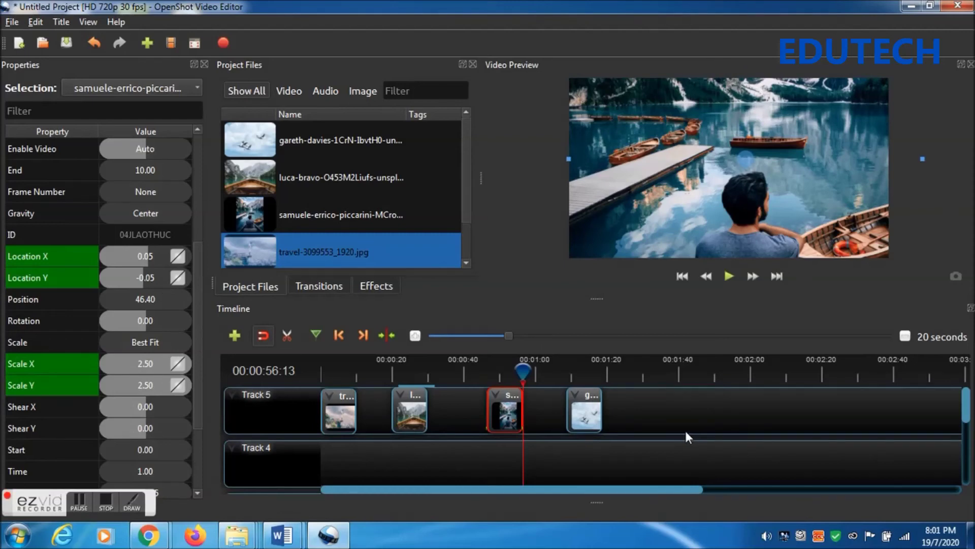
{"action": "key", "text": "shift+Left"}
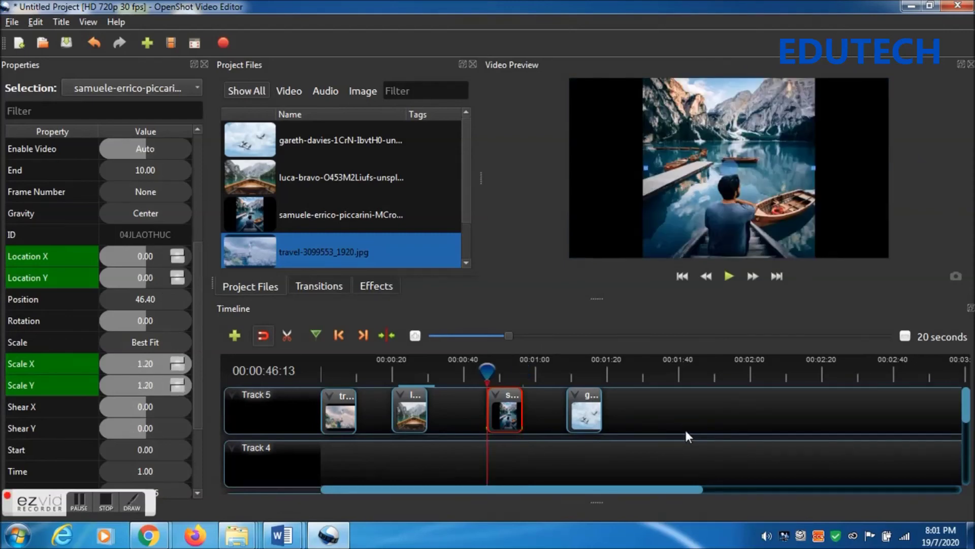
Play and stop a preview of the samuele zoom, then select the gareth-davies pelican clip and jump to its start.
{"action": "left_click", "coordinate": [728, 276]}
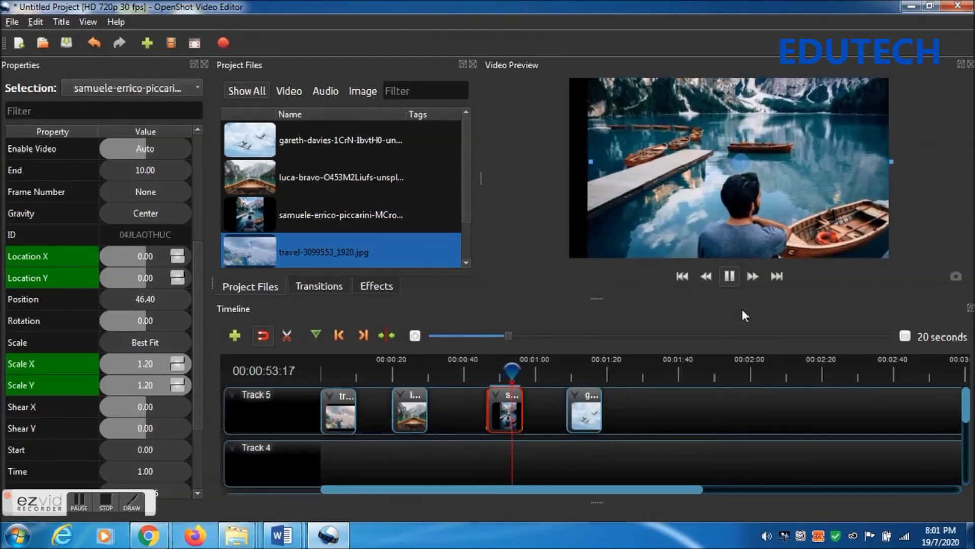
{"action": "left_click", "coordinate": [731, 276]}
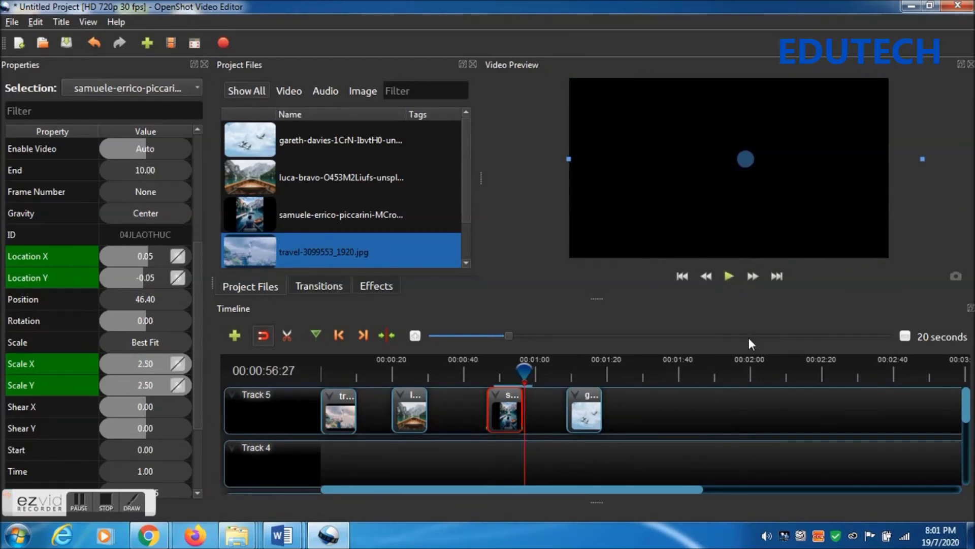
{"action": "left_click", "coordinate": [589, 414]}
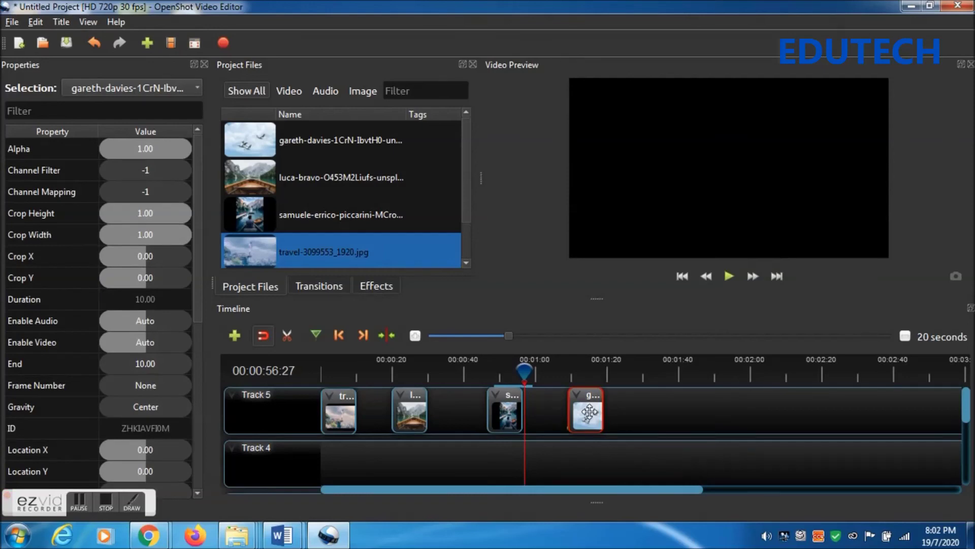
{"action": "key", "text": "ctrl+Right"}
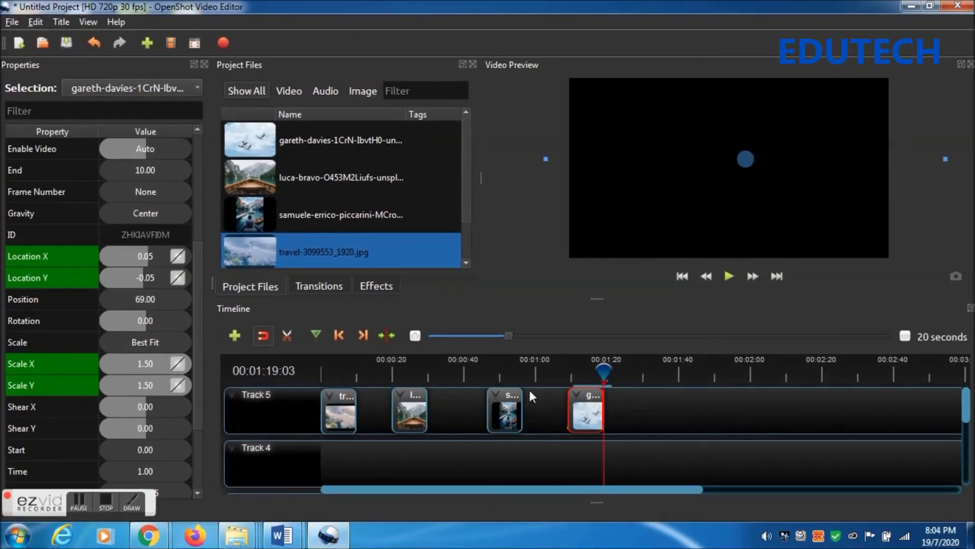
Slide the luca-bravo, samuele and gareth-davies clips left on Track 5, each snapping against the previous clip.
{"action": "left_click_drag", "start_coordinate": [413, 407], "coordinate": [377, 407]}
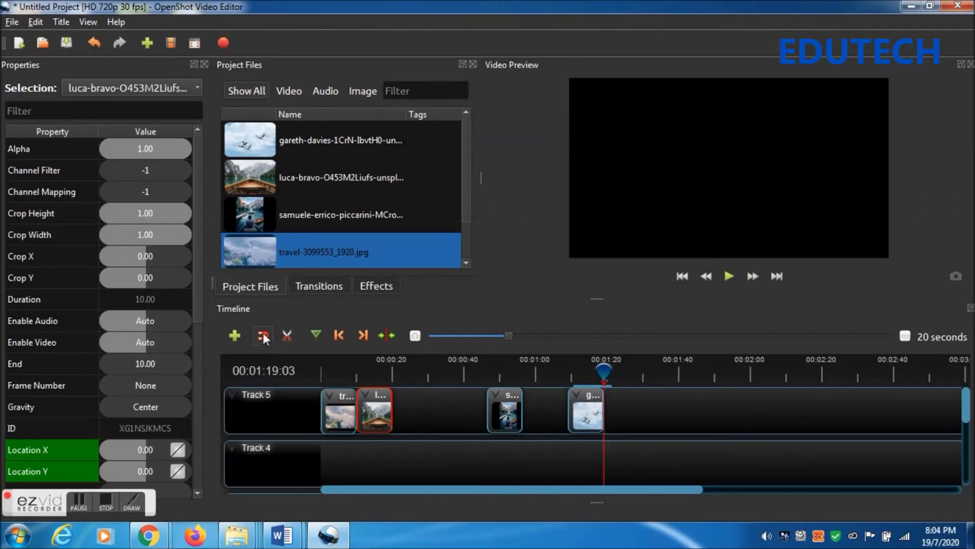
{"action": "left_click_drag", "start_coordinate": [510, 406], "coordinate": [417, 405]}
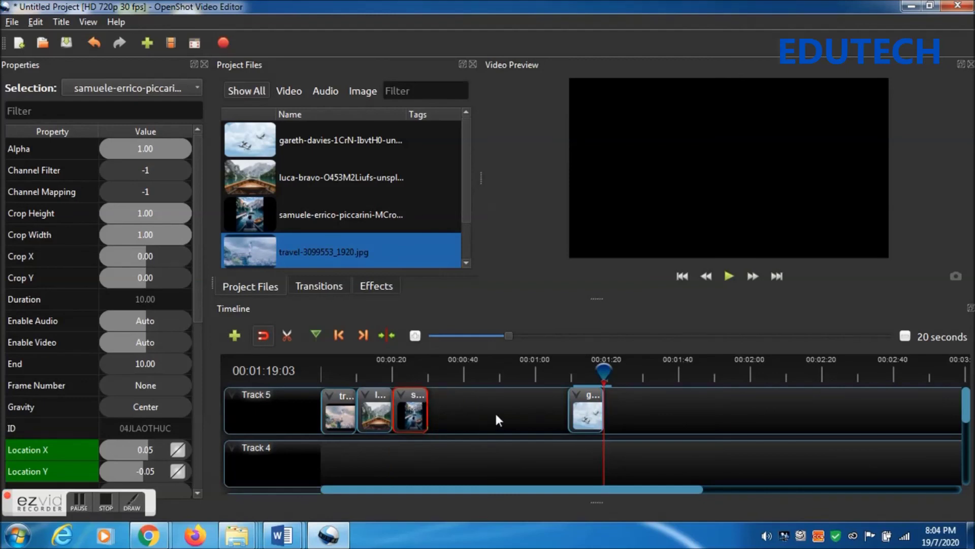
{"action": "left_click_drag", "start_coordinate": [585, 410], "coordinate": [450, 398]}
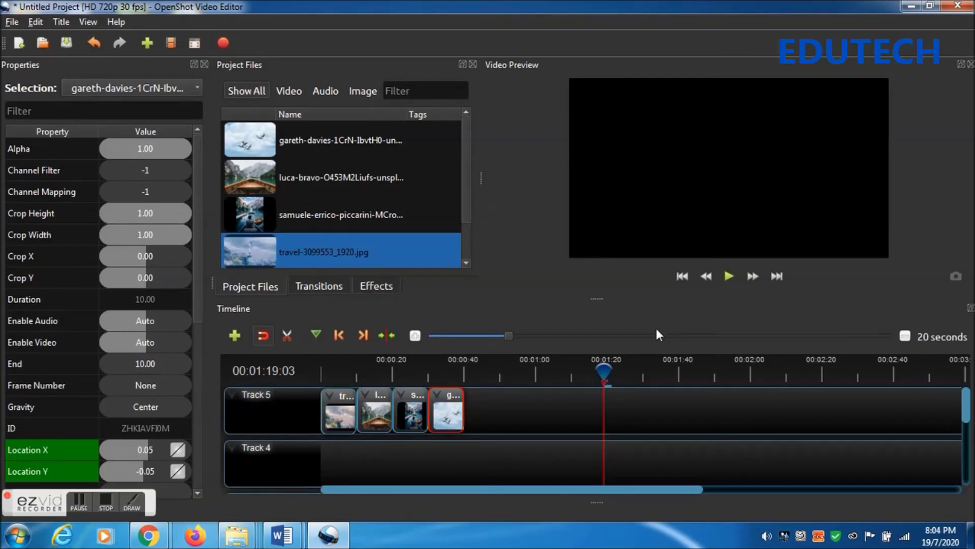
Return the playhead to the timeline start and play the slideshow preview.
{"action": "left_click", "coordinate": [682, 275]}
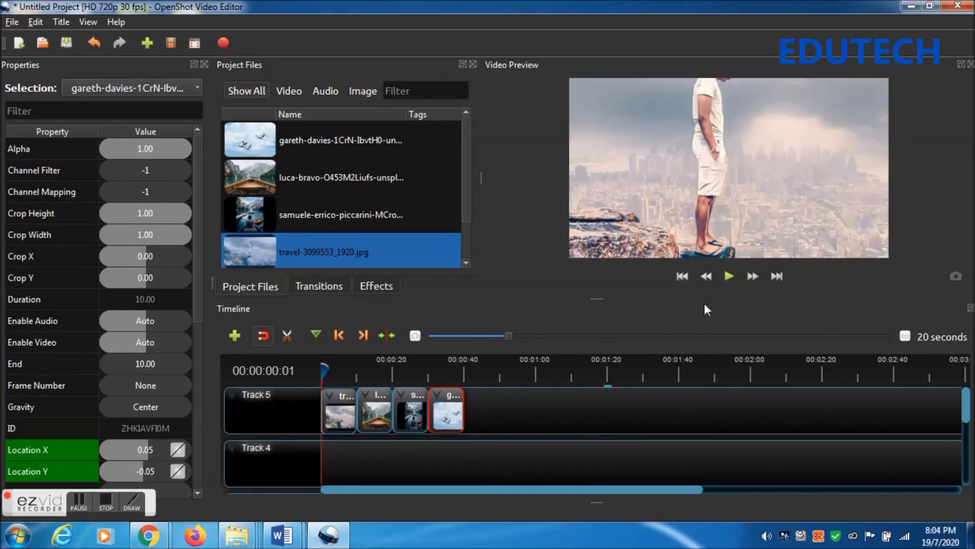
{"action": "left_click", "coordinate": [729, 276]}
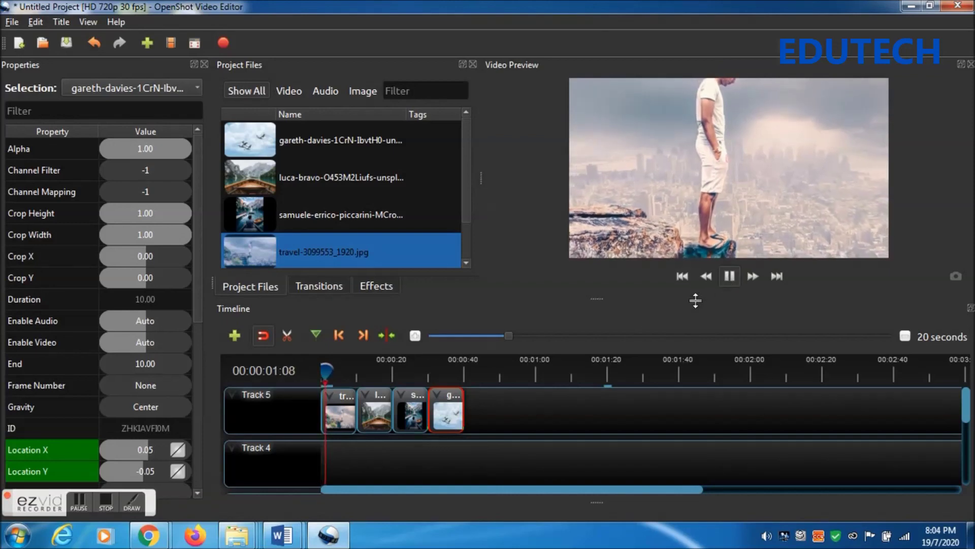